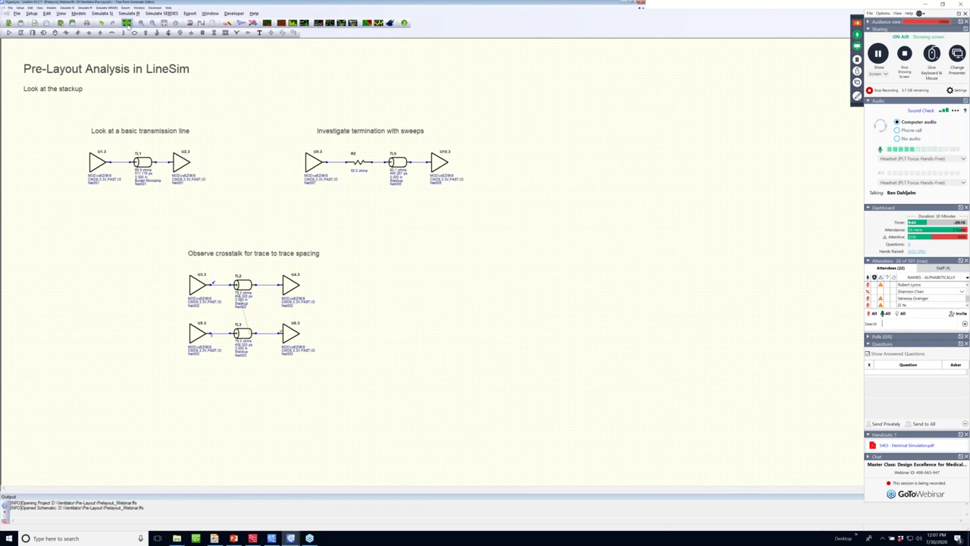
- Review the board's layer stackup in the Stackup Editor and close it
click(127, 22)
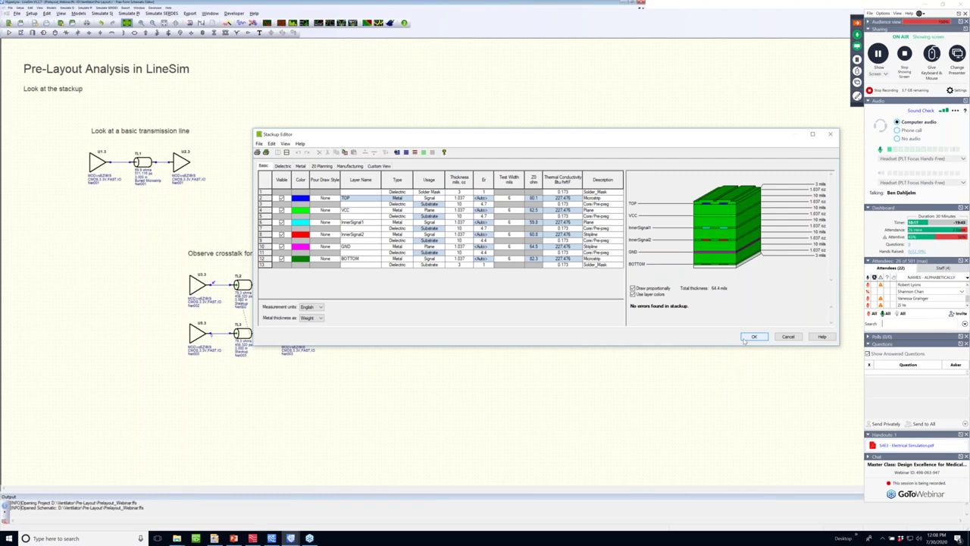
key(Return)
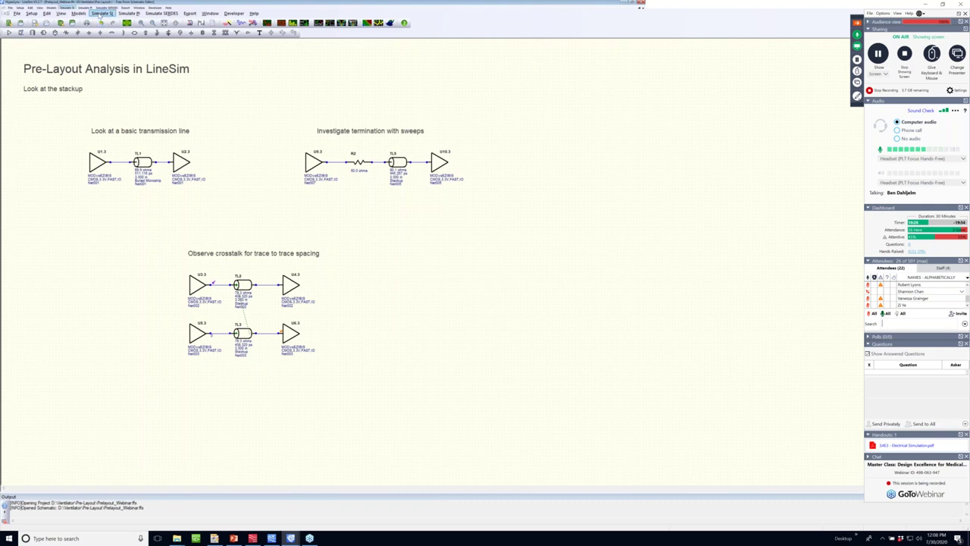
- Open the interactive simulation, probe only pin 3 of U1 and U2, and set the horizontal scale to 2 ns/div
click(100, 15)
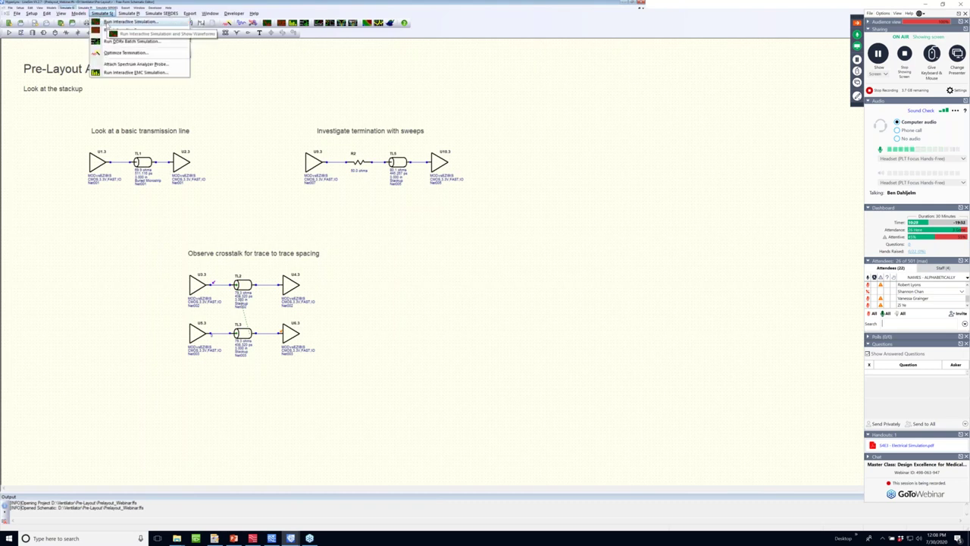
click(106, 29)
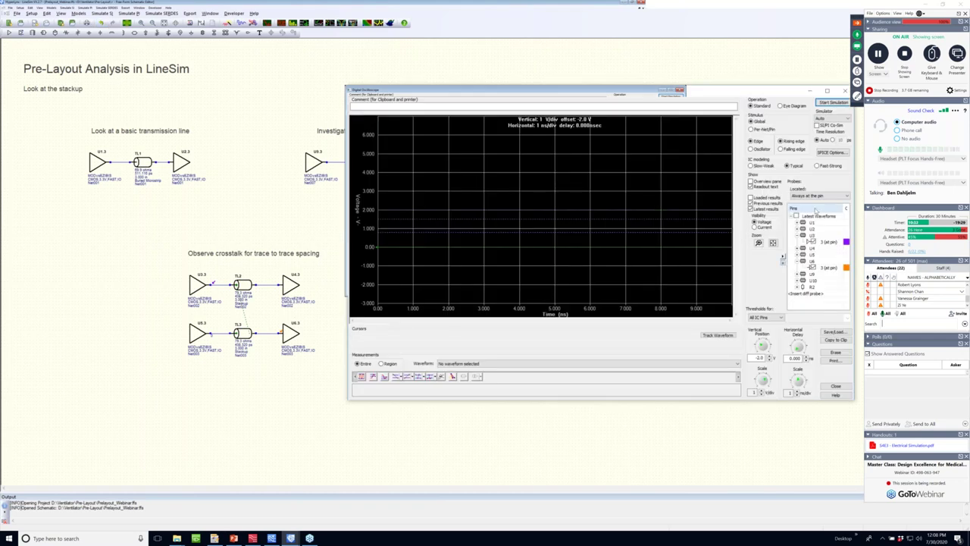
click(802, 222)
click(812, 228)
click(803, 234)
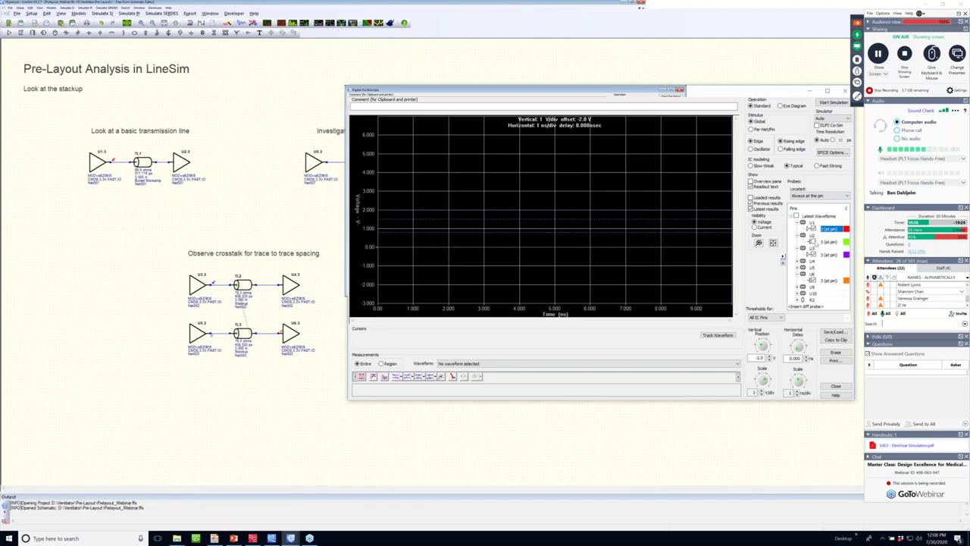
click(812, 241)
click(812, 254)
click(812, 280)
click(795, 391)
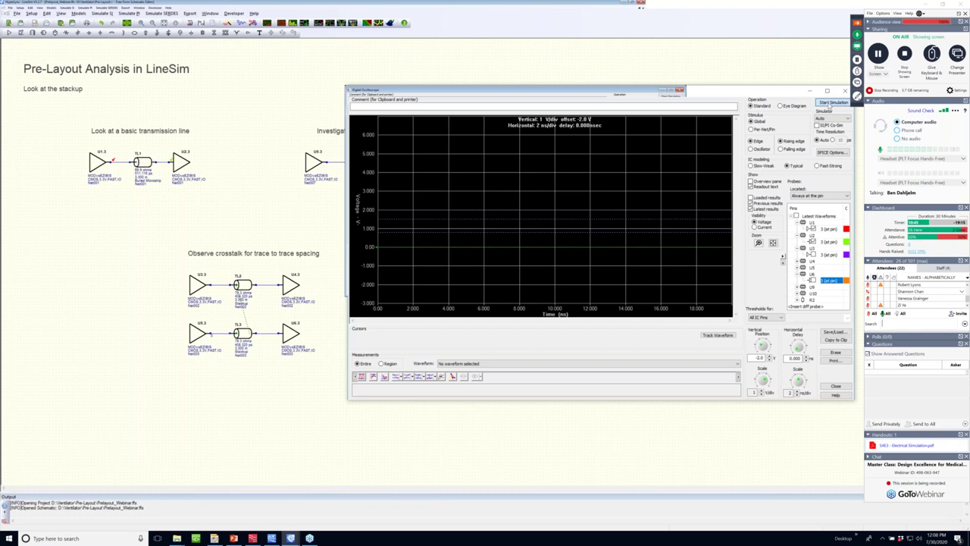
- Simulate the basic transmission line, examine the U1 and U2 waveforms, and close the oscilloscope
click(831, 102)
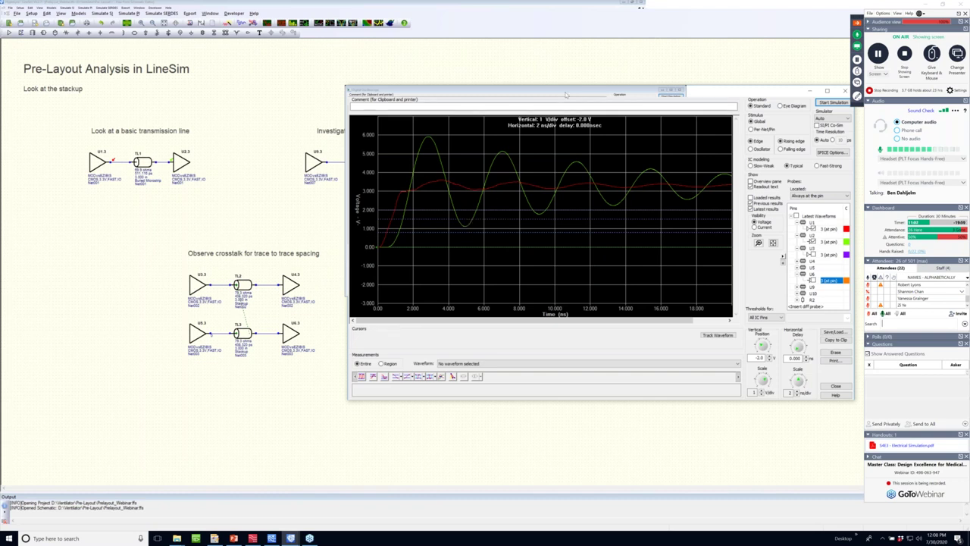
drag(566, 94, 432, 98)
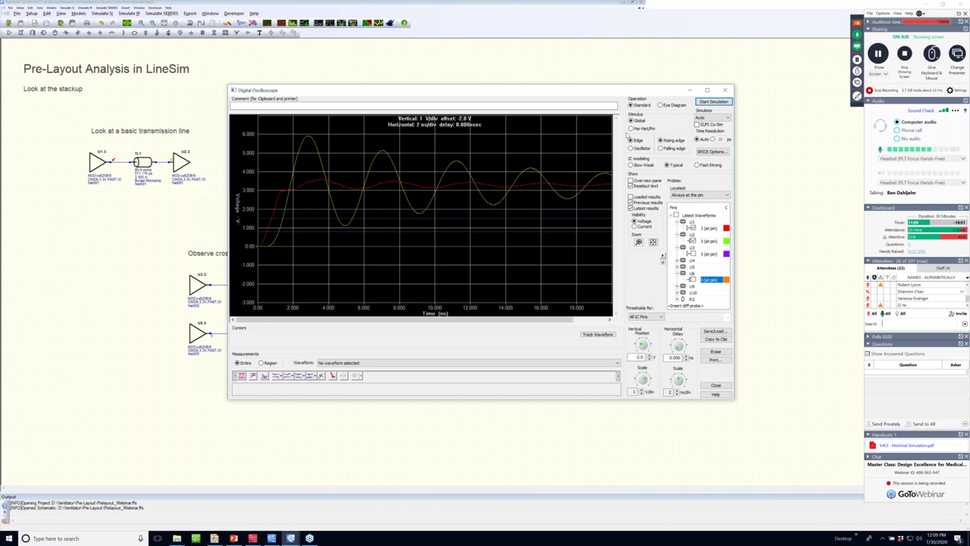
click(726, 91)
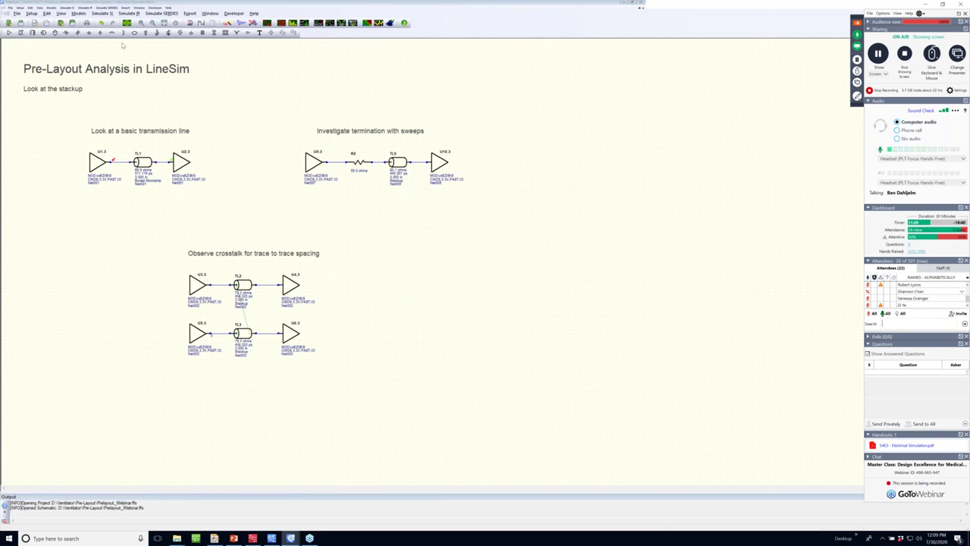
- Open the sweep setup and accept resistor R2's value range of 0 to 100 ohms in 25-ohm increments
click(102, 14)
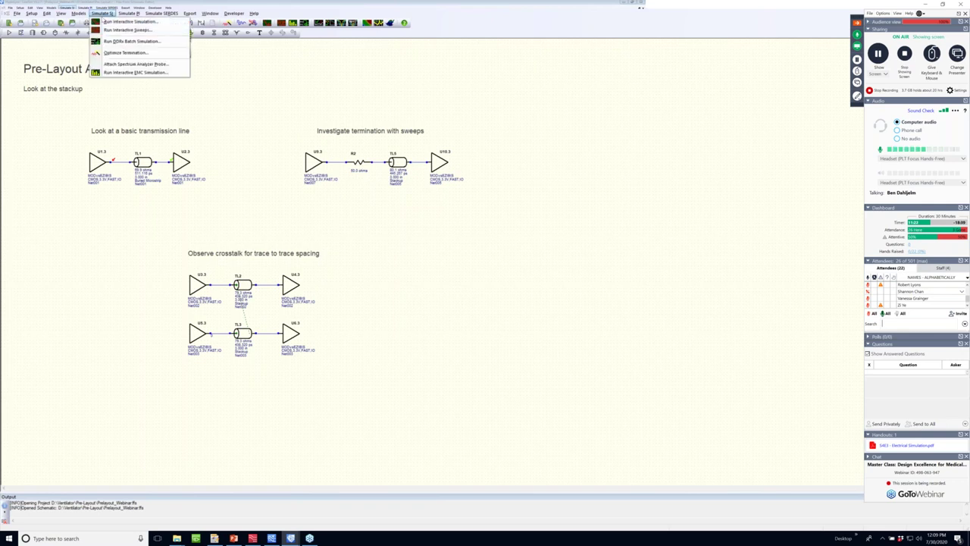
click(114, 30)
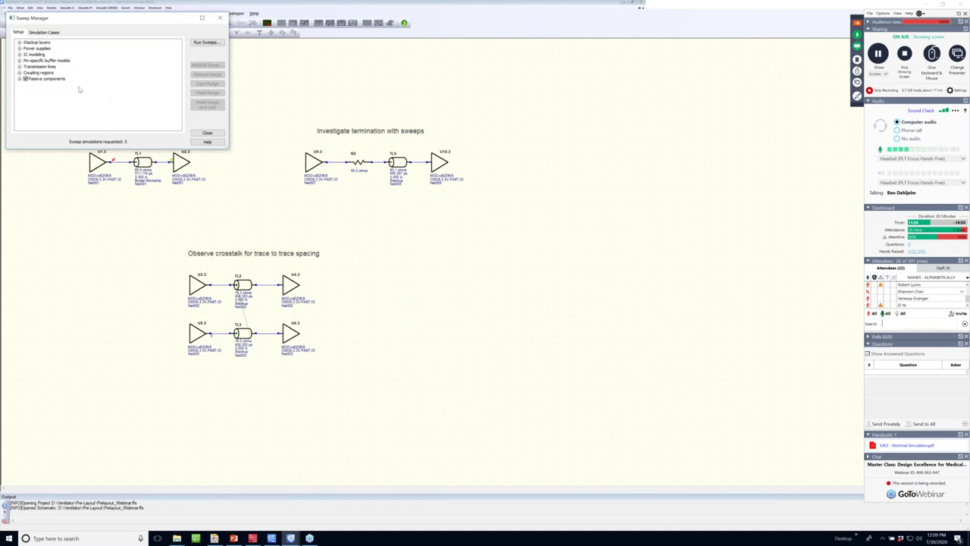
click(20, 79)
click(28, 85)
double_click(55, 92)
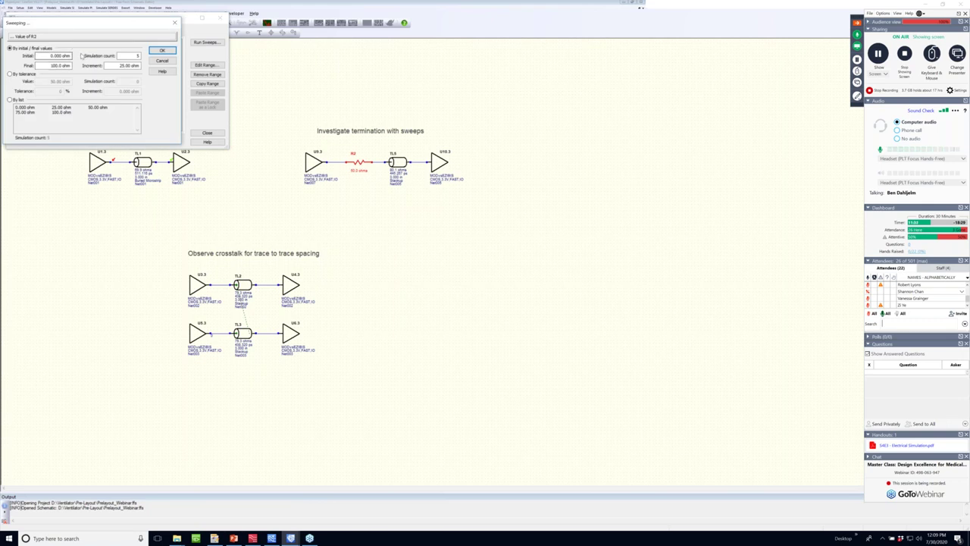
click(70, 65)
double_click(59, 66)
click(50, 66)
click(162, 50)
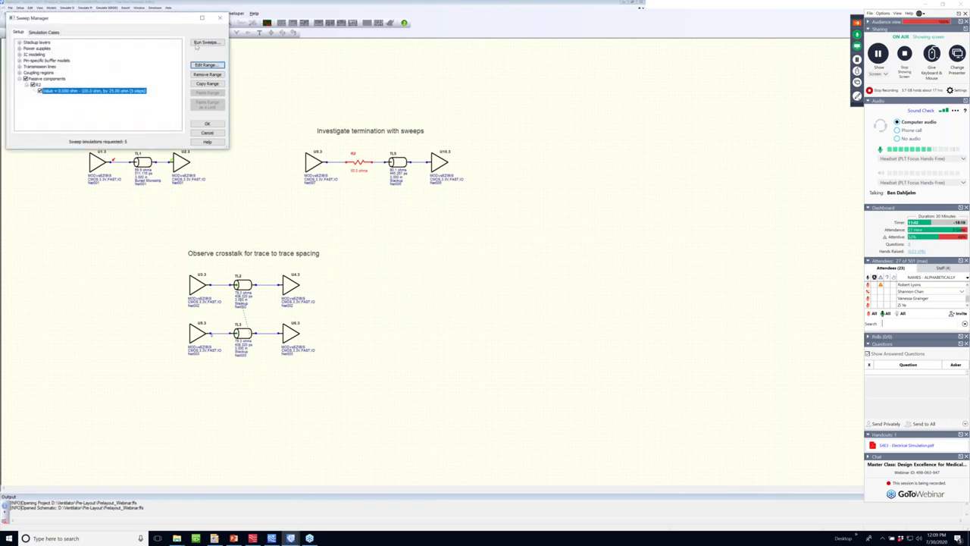
- Run the R2 sweeps and display the resulting waveforms at U9 and U10 on the oscilloscope
click(203, 43)
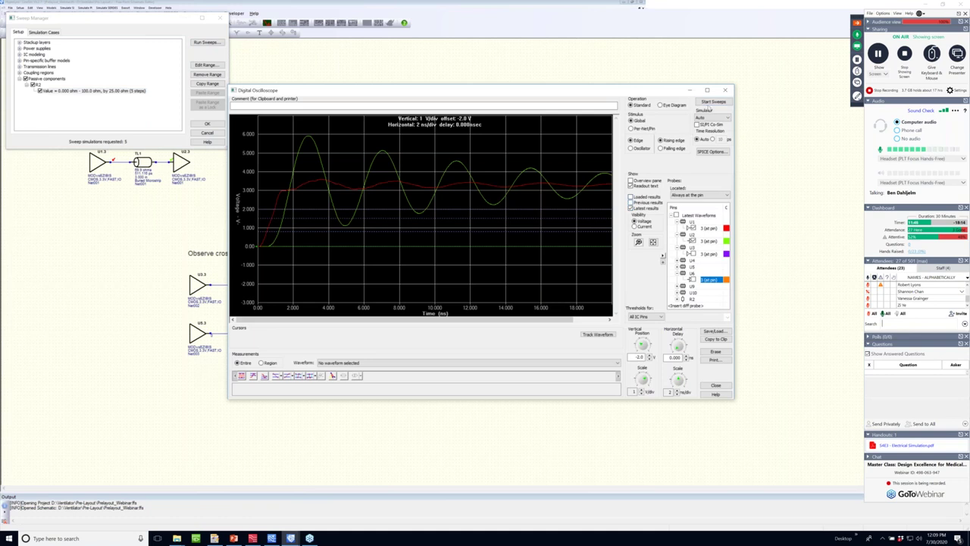
click(713, 102)
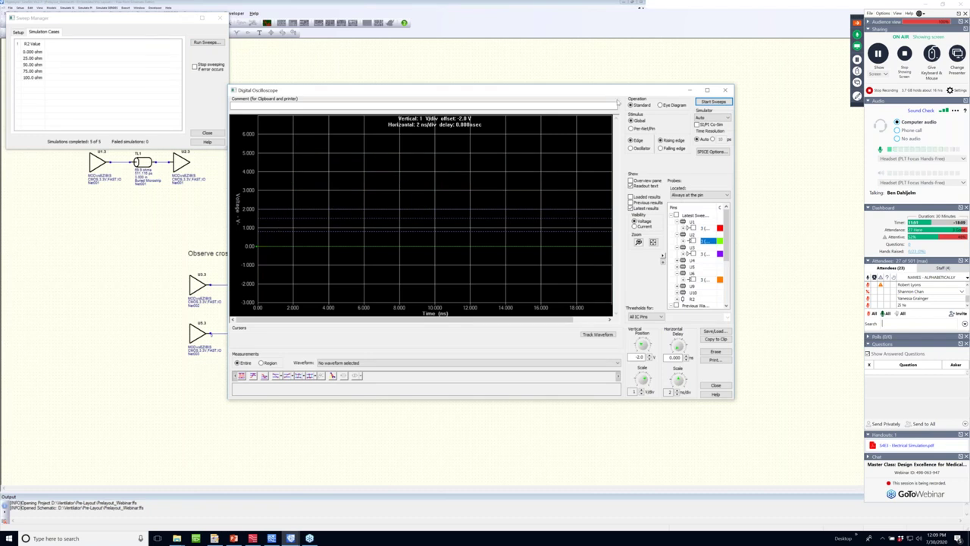
drag(653, 145, 653, 105)
click(722, 302)
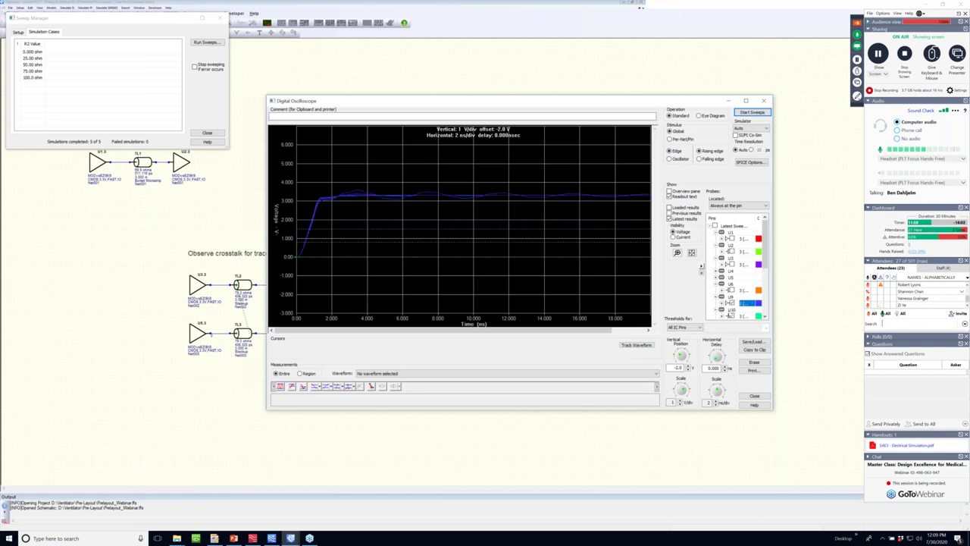
click(731, 315)
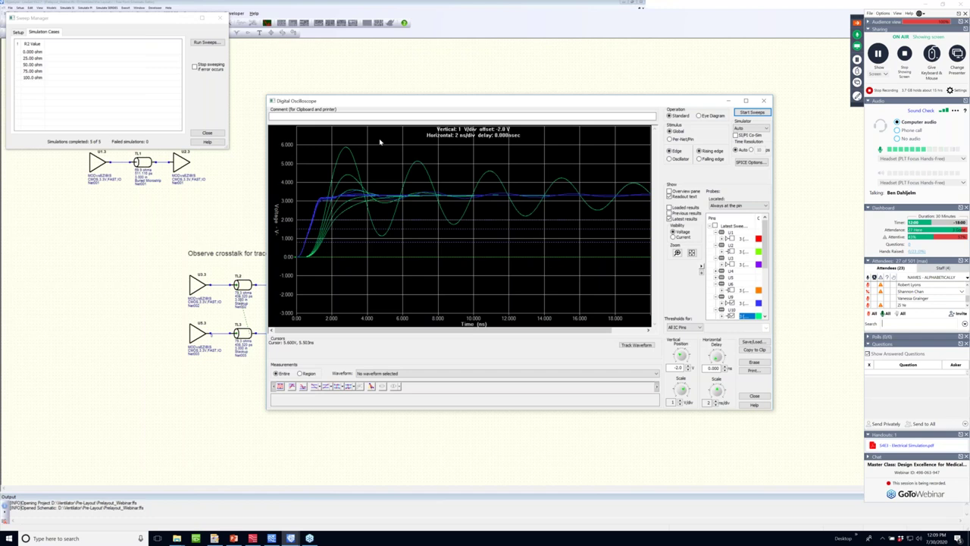
- Examine the overshoot of the swept U10 waveforms and close the oscilloscope and Sweep Manager
mouse_move(351, 151)
mouse_move(350, 177)
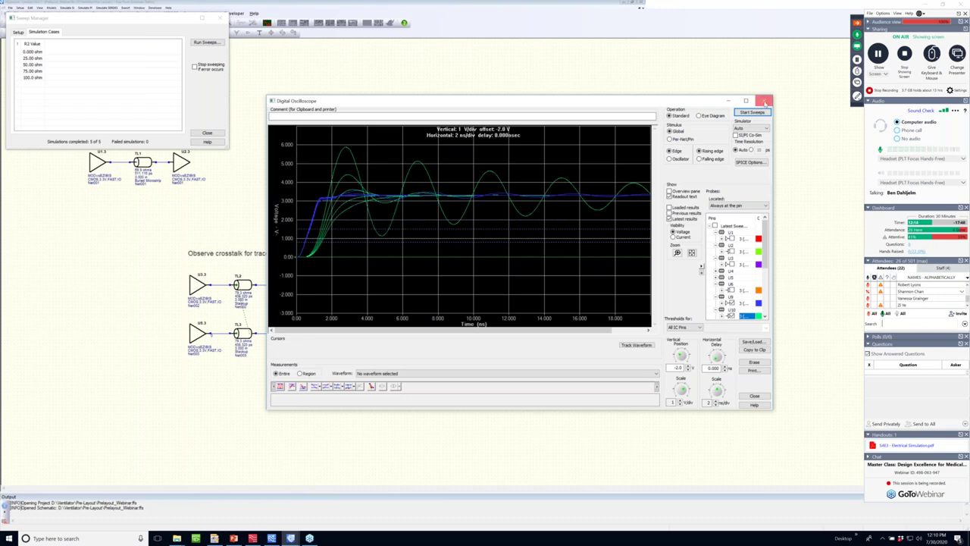
click(765, 101)
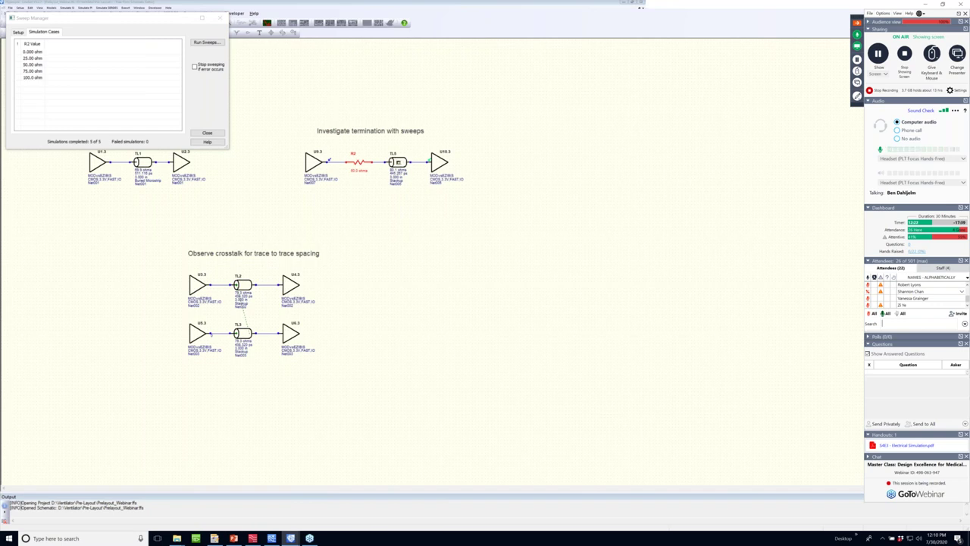
click(220, 19)
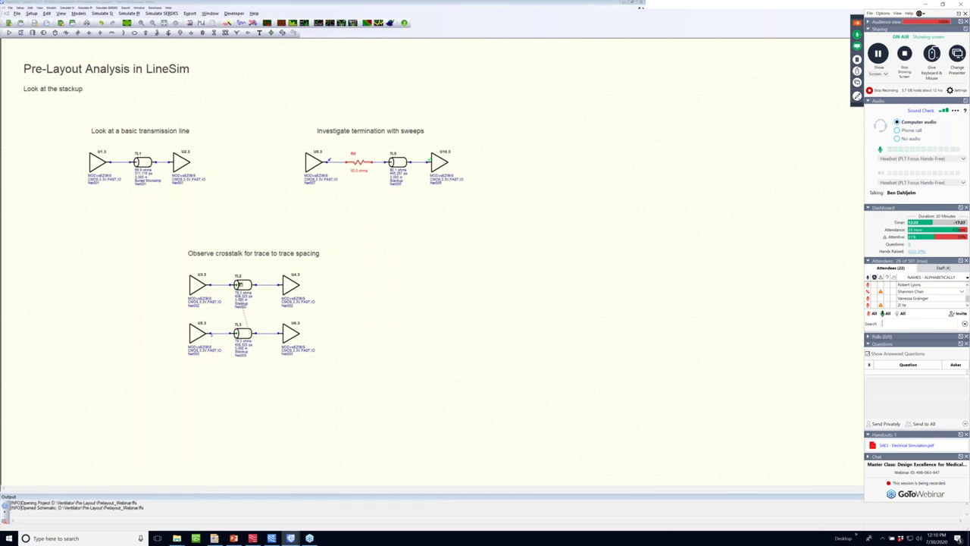
- Review the coupling region settings of transmission line TL3 and accept them
double_click(243, 334)
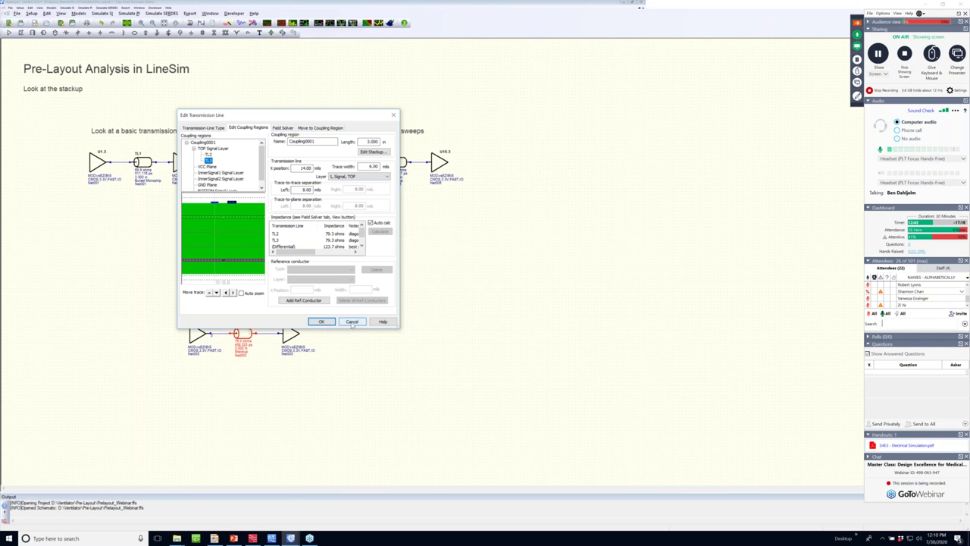
click(328, 322)
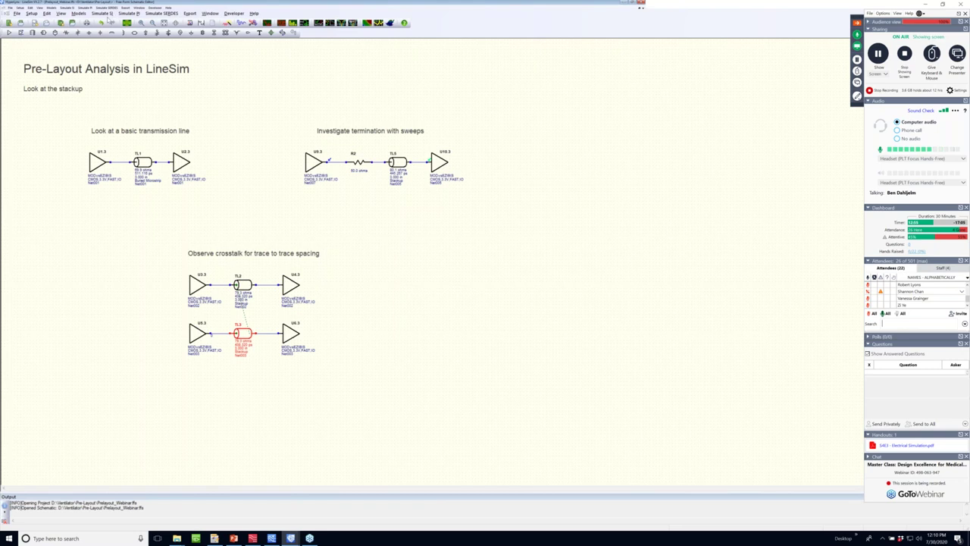
- Open the interactive simulation and probe only pin 3 of U3 and U6, turning off the U9 and U10 probes
click(102, 13)
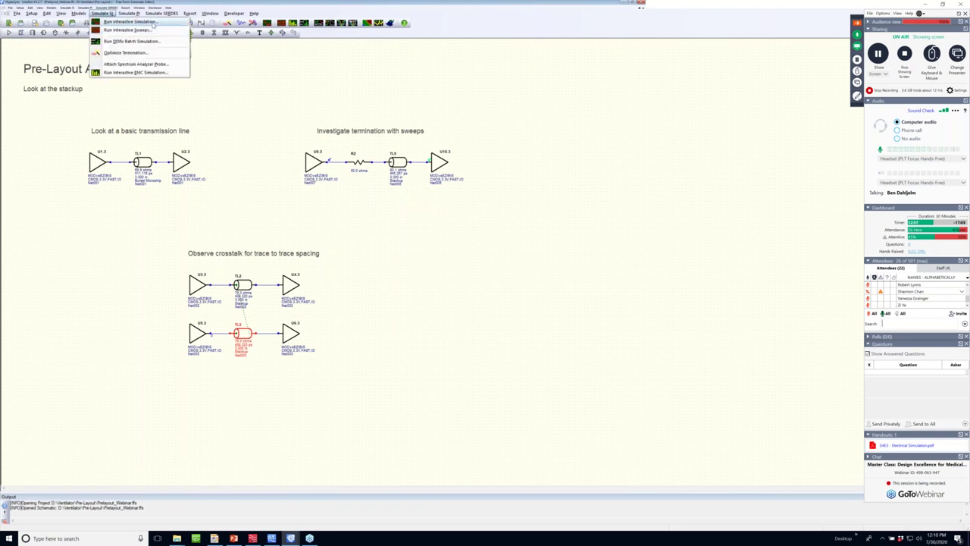
click(144, 22)
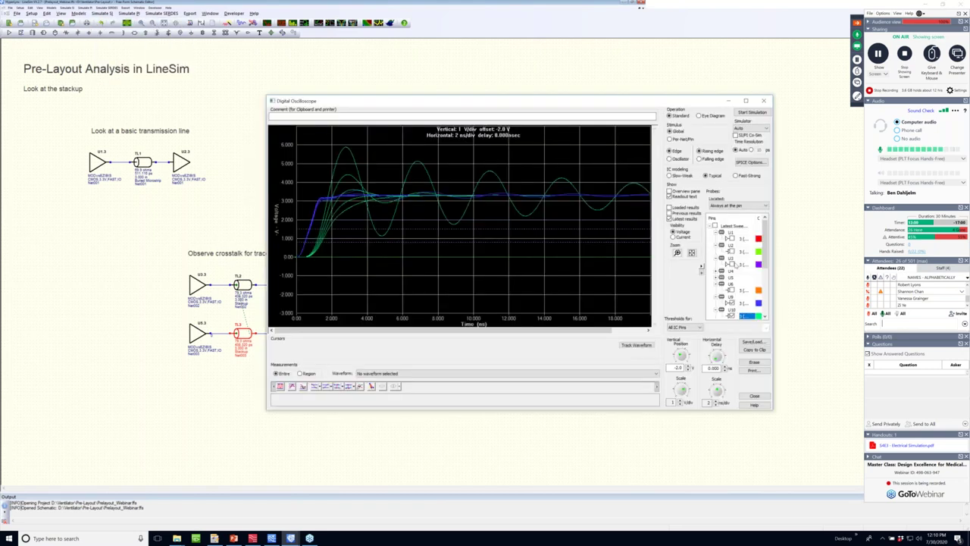
click(734, 264)
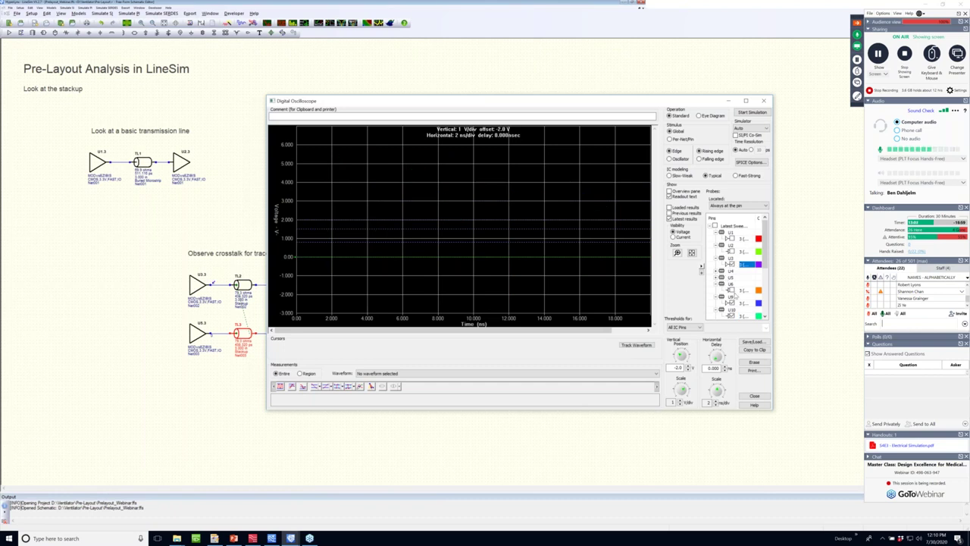
click(735, 290)
click(732, 303)
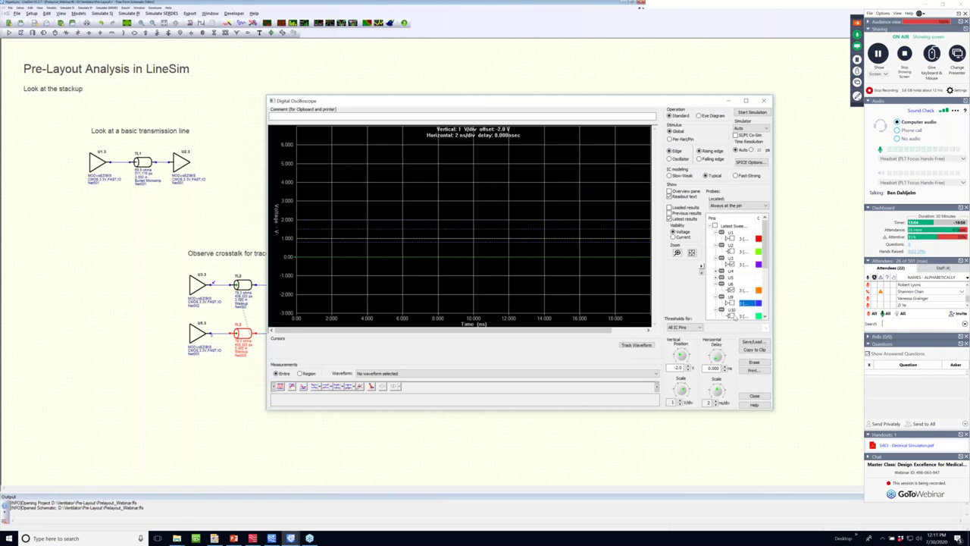
- Simulate the coupled traces, examine the crosstalk waveform at U6, and close the oscilloscope
click(749, 113)
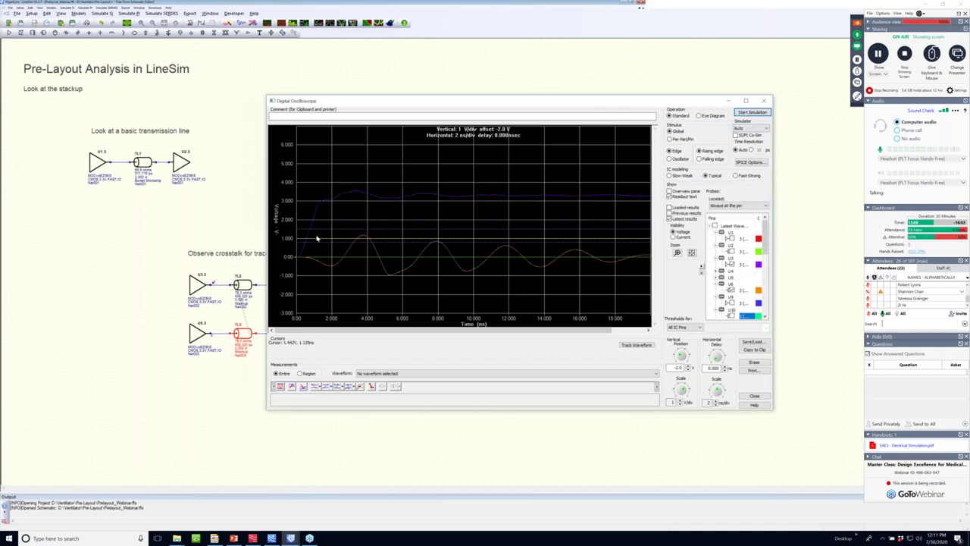
mouse_move(306, 241)
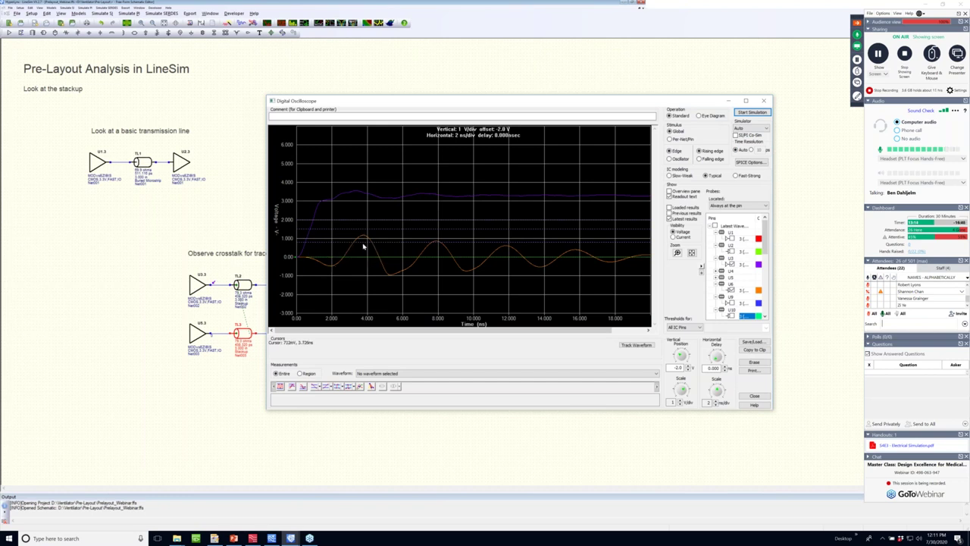
mouse_move(352, 251)
click(765, 102)
- Add a 50-ohm resistor to the crosstalk circuit and insert it in series between driver U3 and transmission line TL2
click(66, 32)
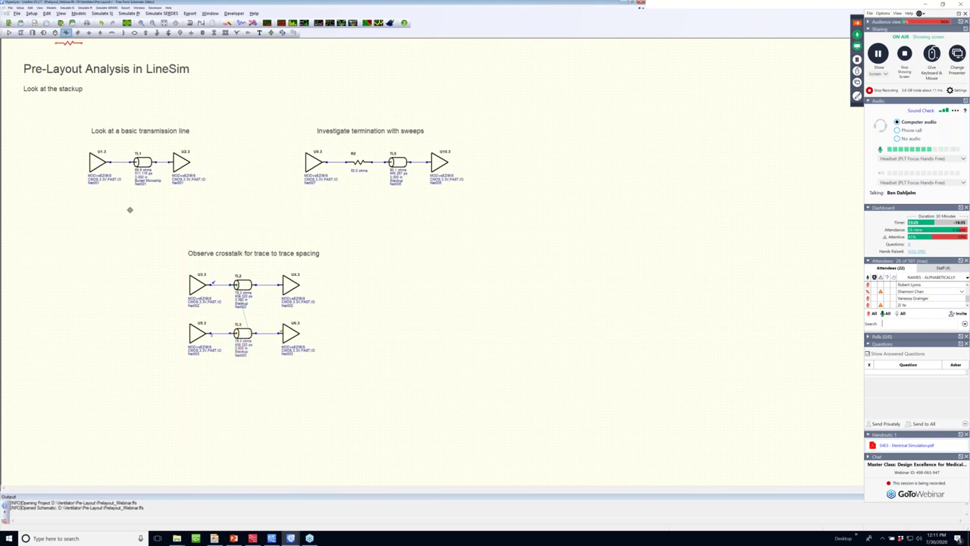
click(159, 264)
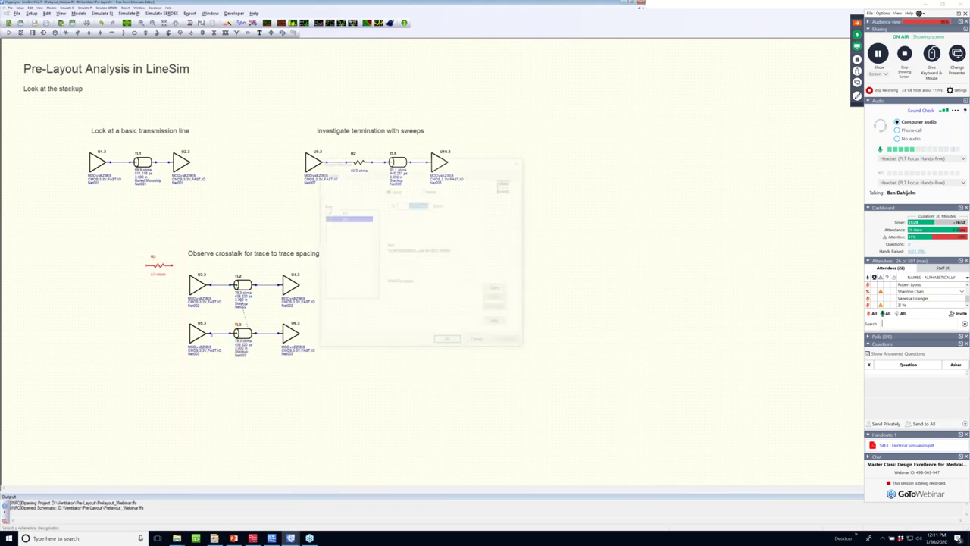
text(50.0000)
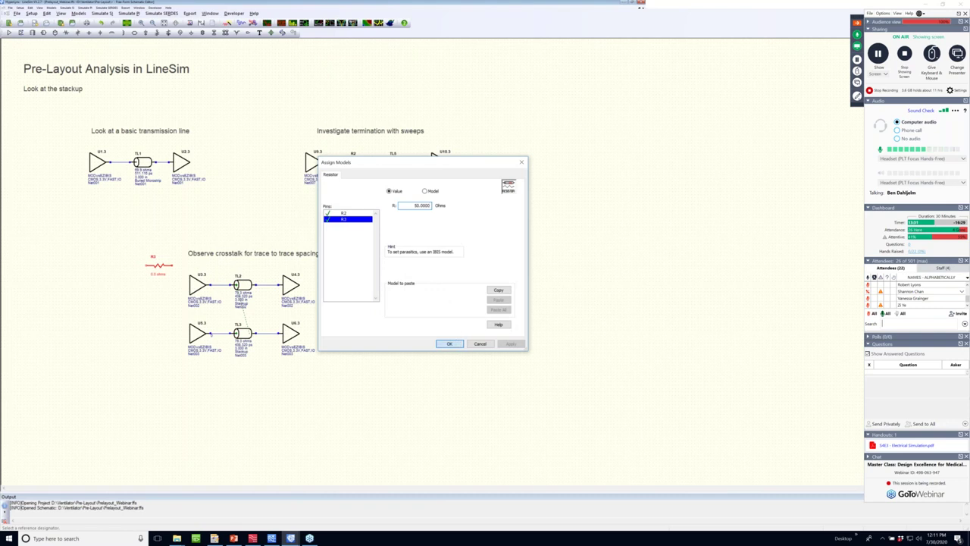
key(Return)
key(Escape)
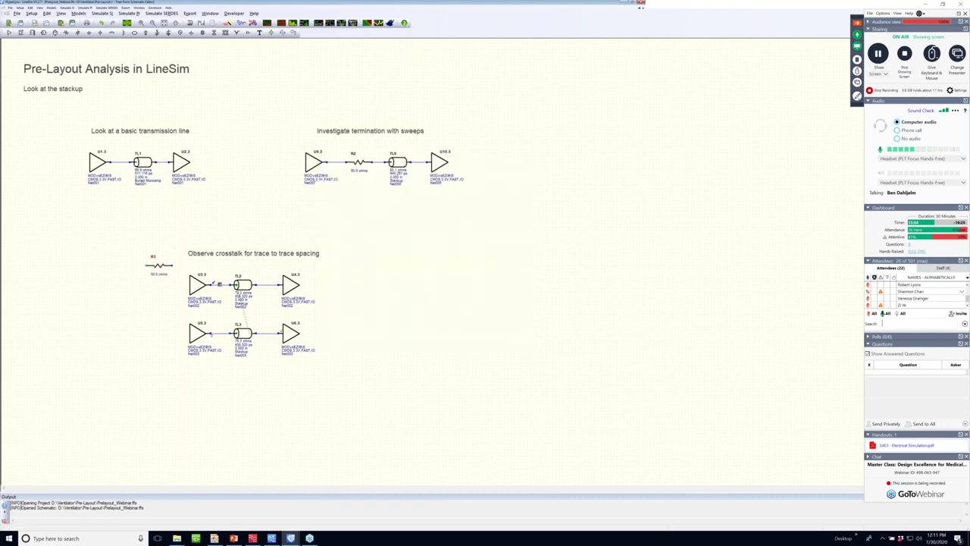
drag(212, 281, 173, 286)
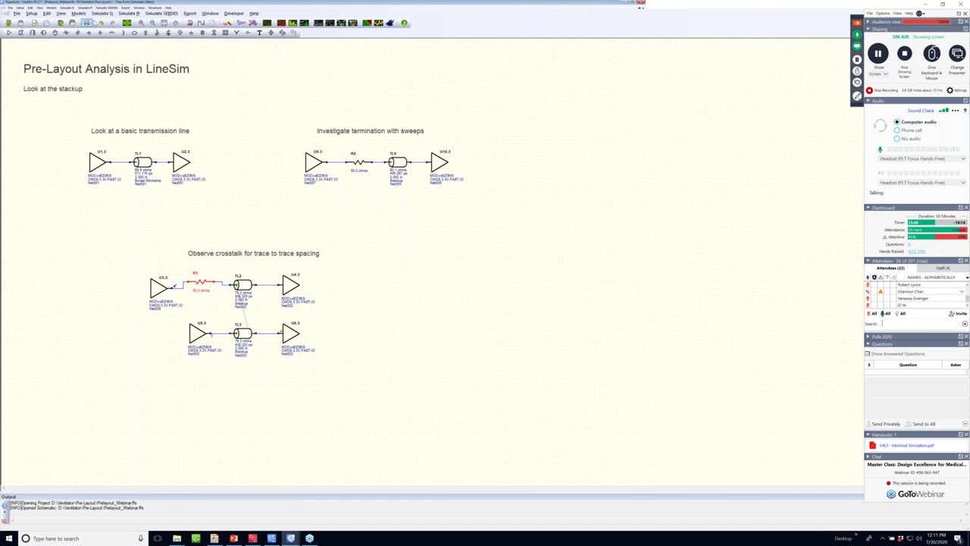
- Run the interactive simulation with the series resistor, overlay the previous results to compare the crosstalk waveforms, and close the oscilloscope
click(102, 13)
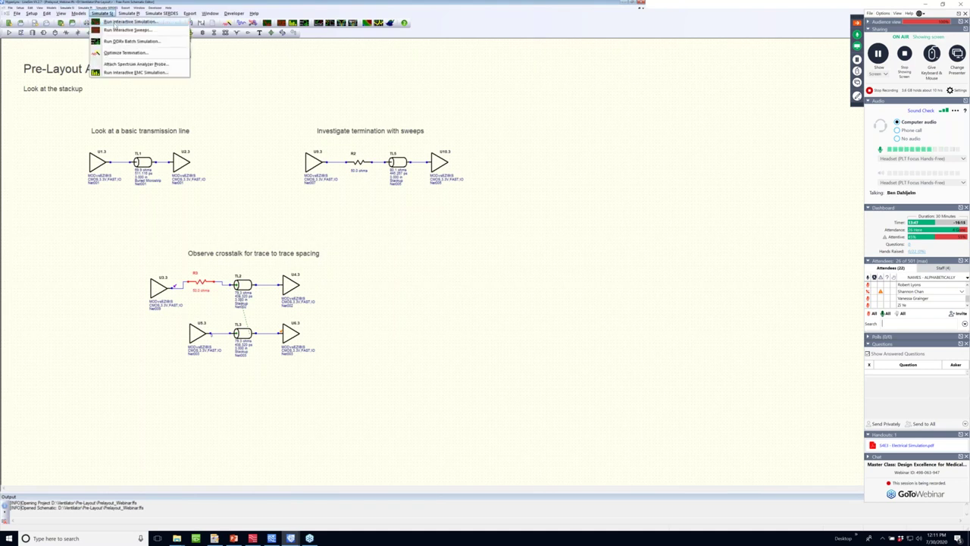
click(114, 22)
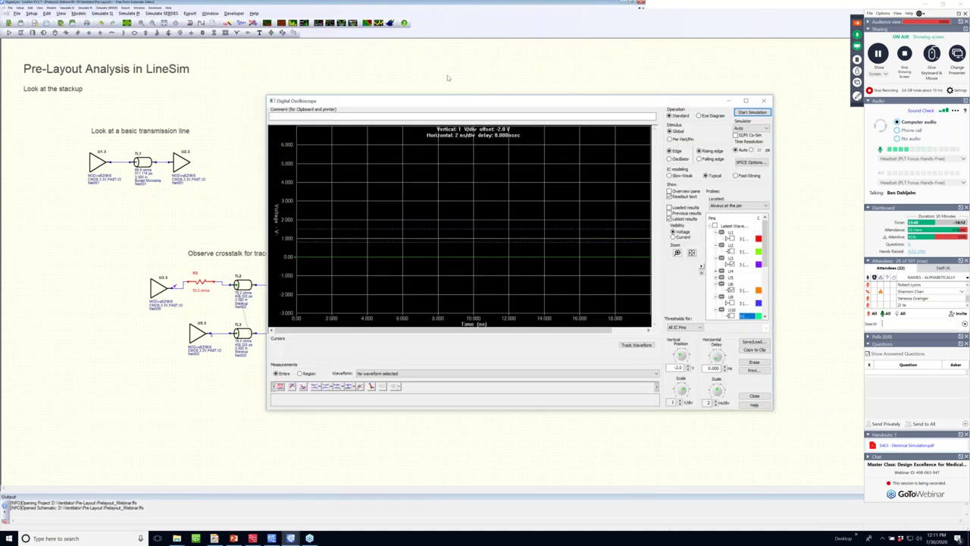
click(746, 112)
click(670, 213)
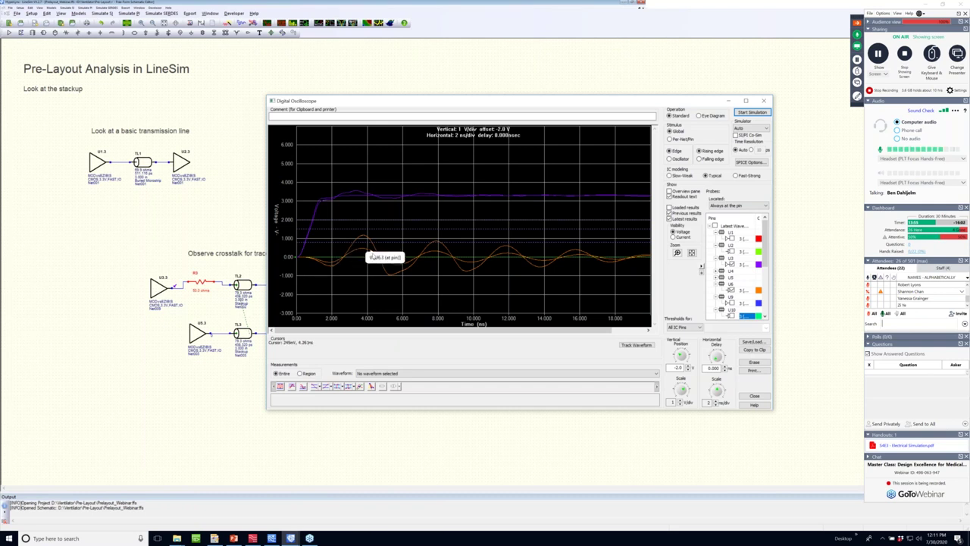
click(764, 101)
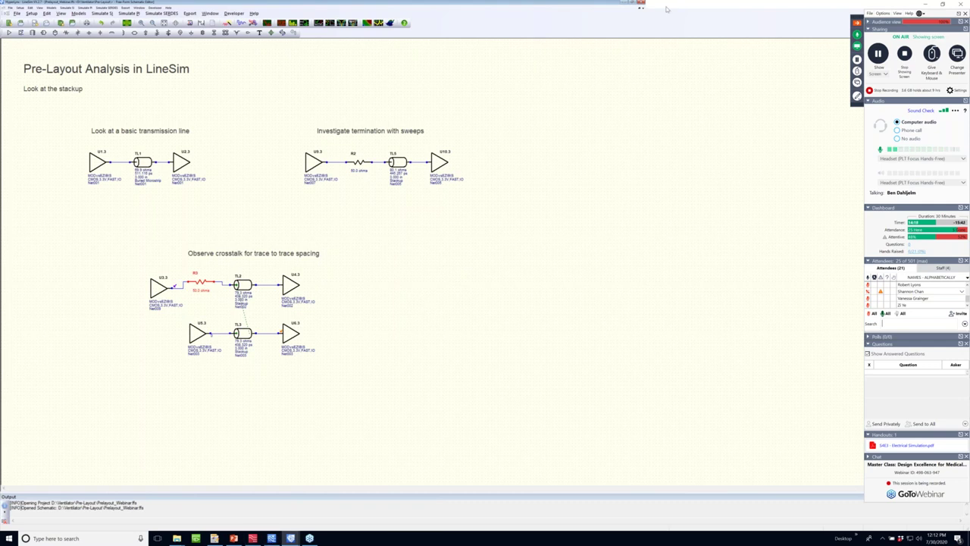
- Switch from LineSim to the CPU_008075A_MGC project in HyperLynx DRC, viewing the board in Xpedition Layout's 3D view along the way
click(928, 4)
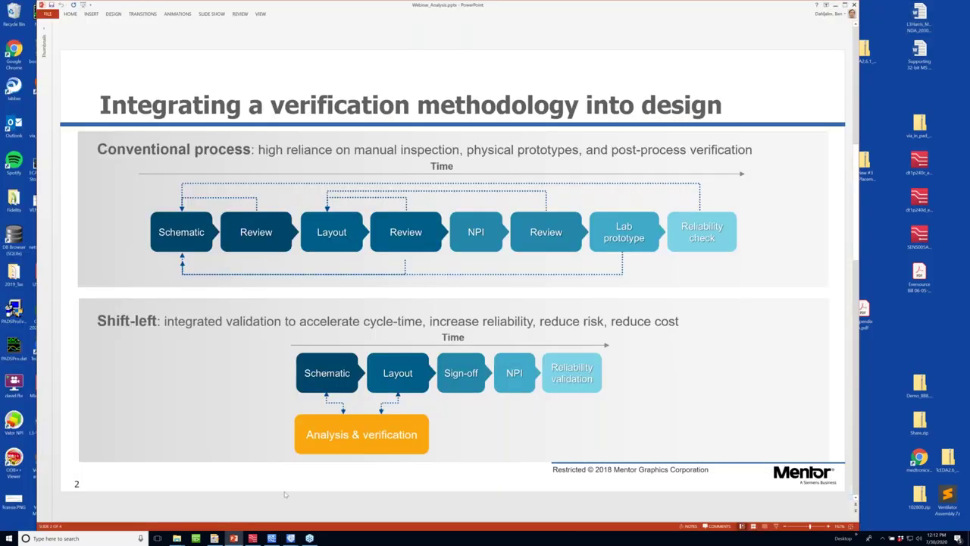
click(271, 538)
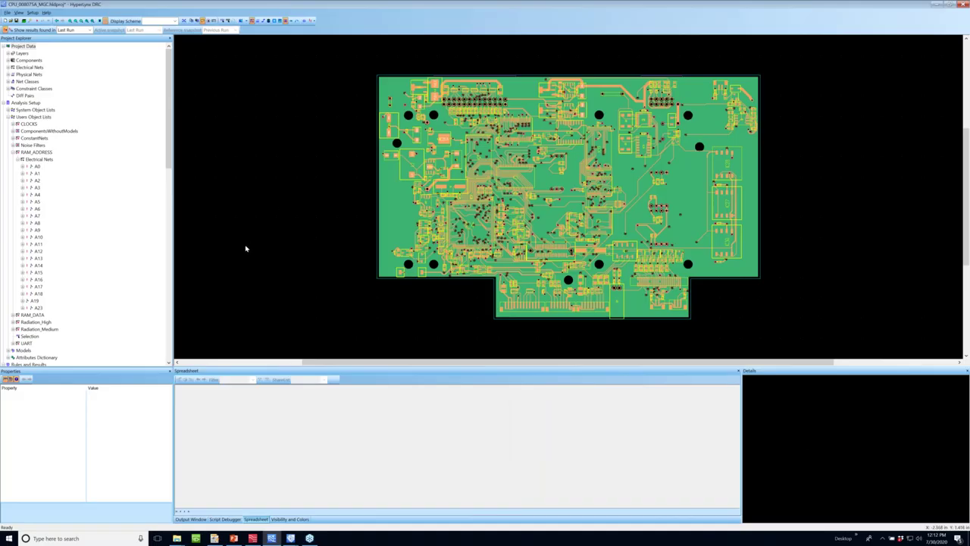
click(254, 540)
click(254, 539)
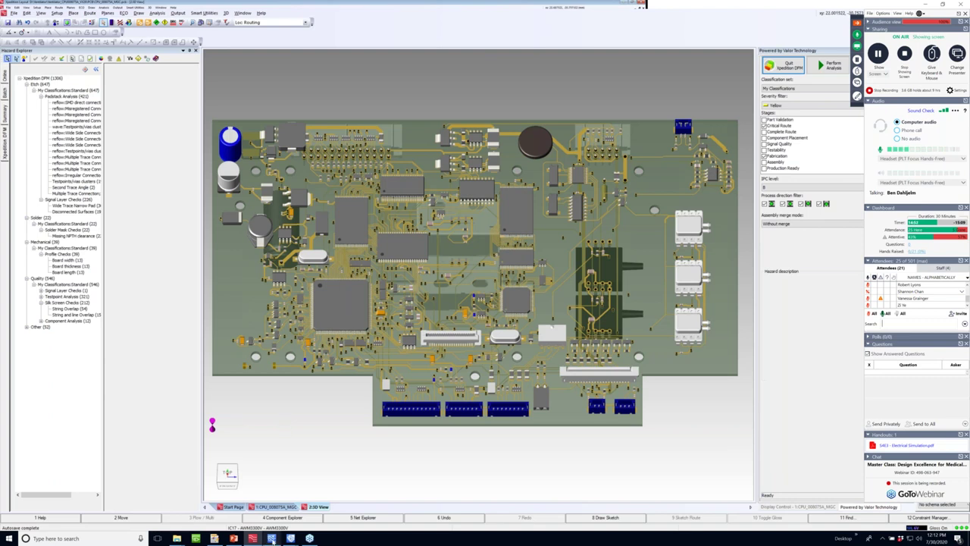
mouse_move(271, 540)
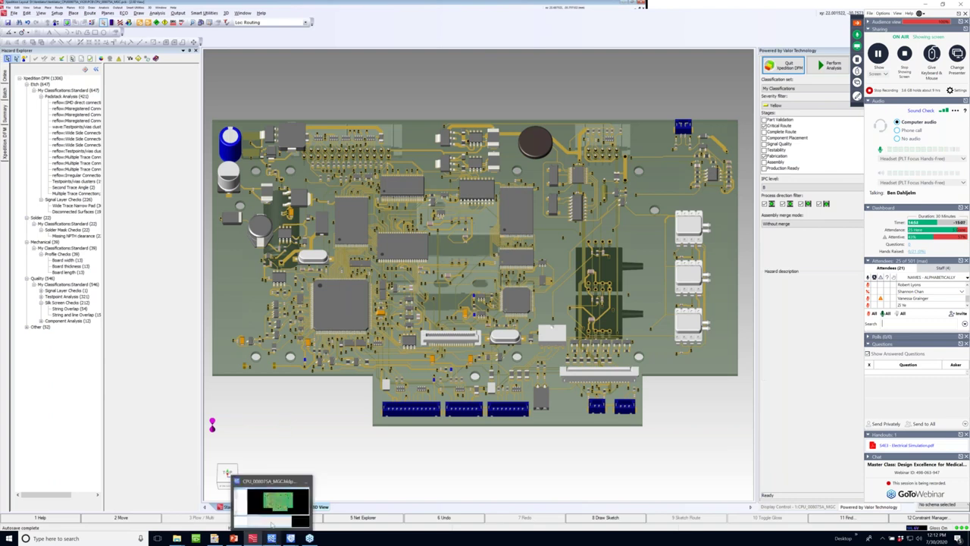
click(272, 523)
- Look through the design rule list and read the description and parameters of the SI Impedance rule
drag(170, 161, 171, 242)
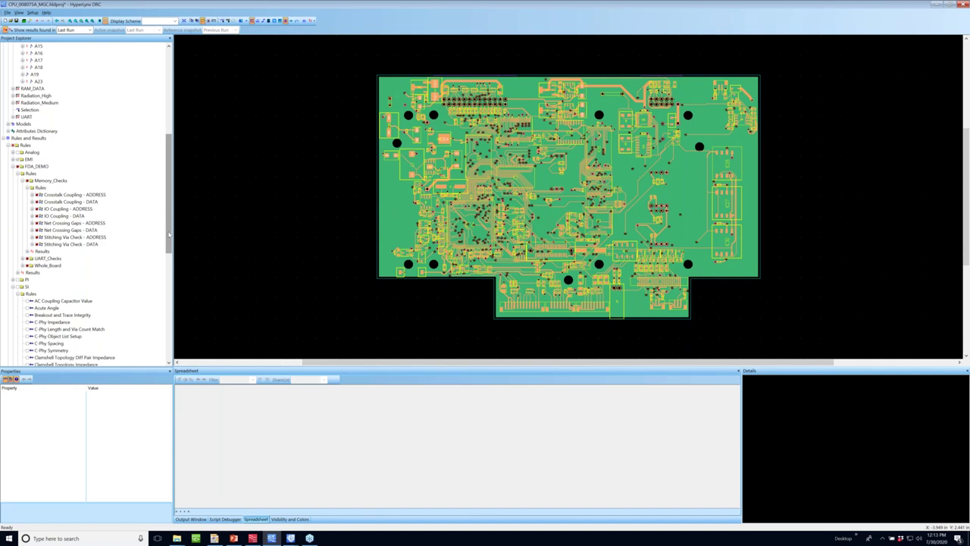
drag(170, 235, 171, 272)
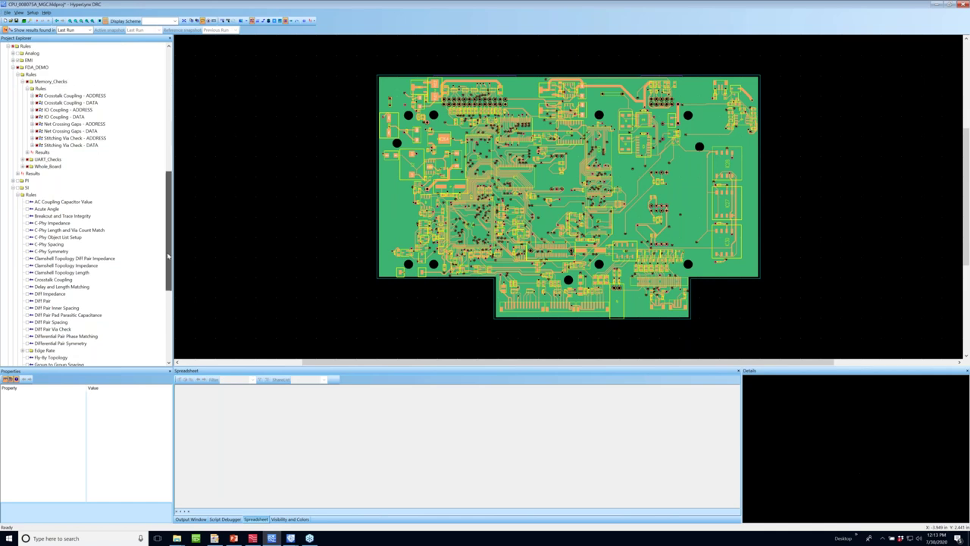
scroll(152, 288, down, 7)
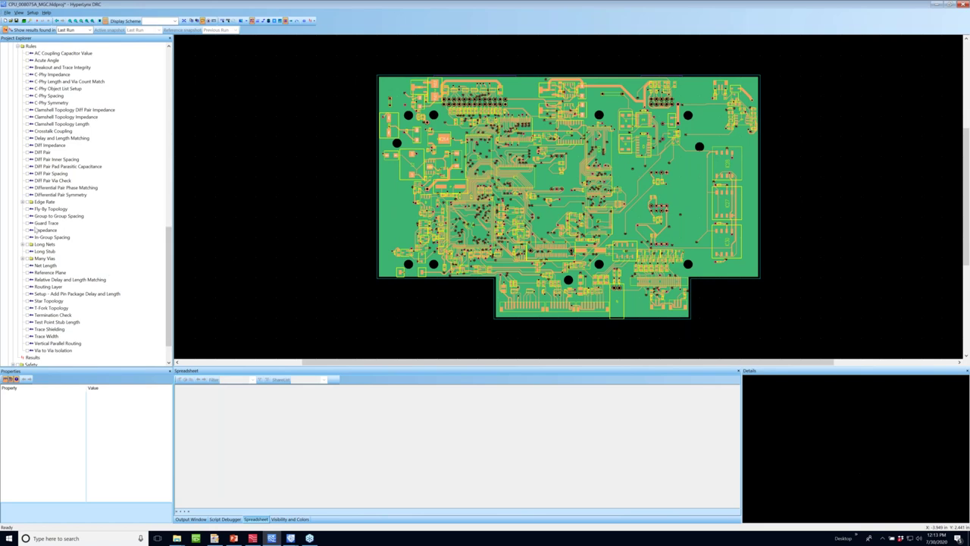
click(44, 230)
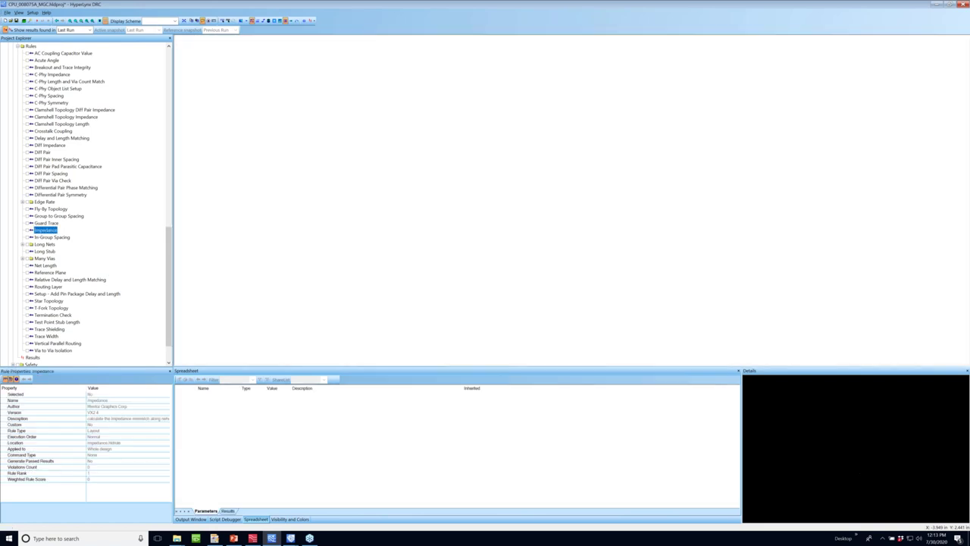
scroll(498, 214, up, 4)
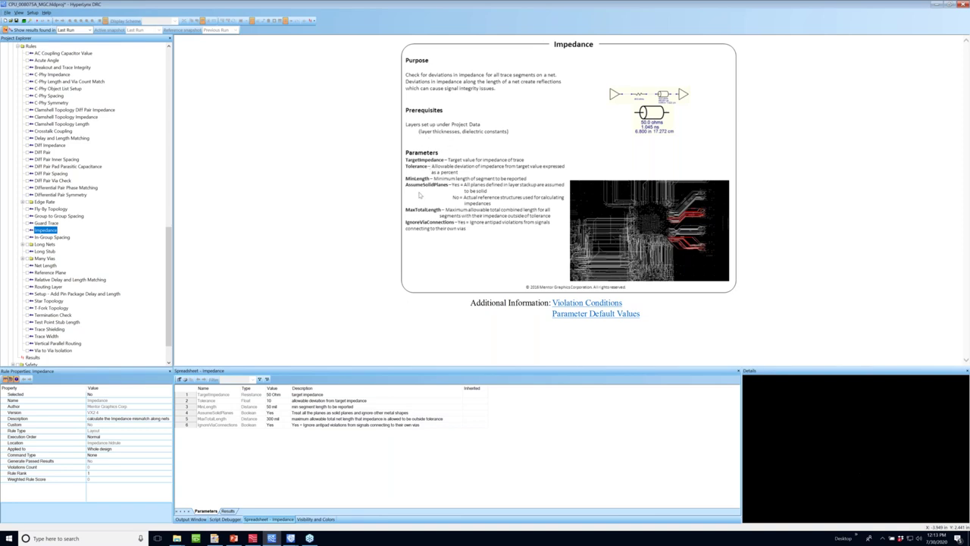
- Review the Net Crossing Gaps - ADDRESS rule in Memory_Checks and the nets in the RAM_ADDRESS object list
drag(169, 294, 167, 199)
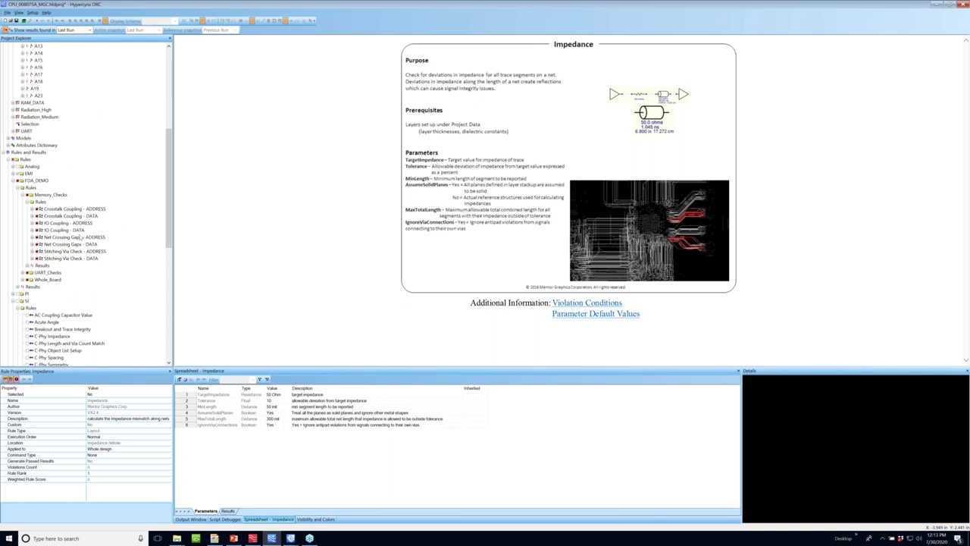
click(74, 237)
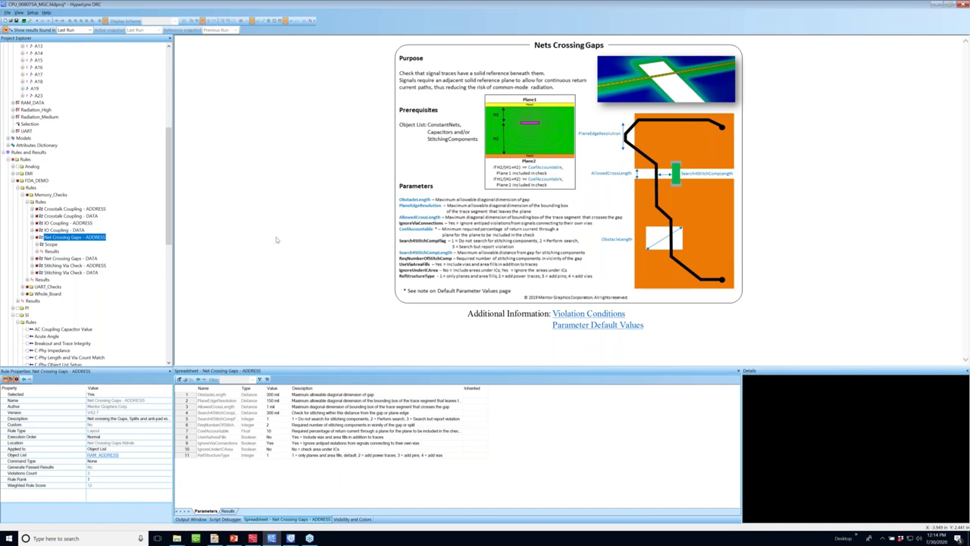
scroll(170, 225, up, 1)
drag(169, 225, 157, 169)
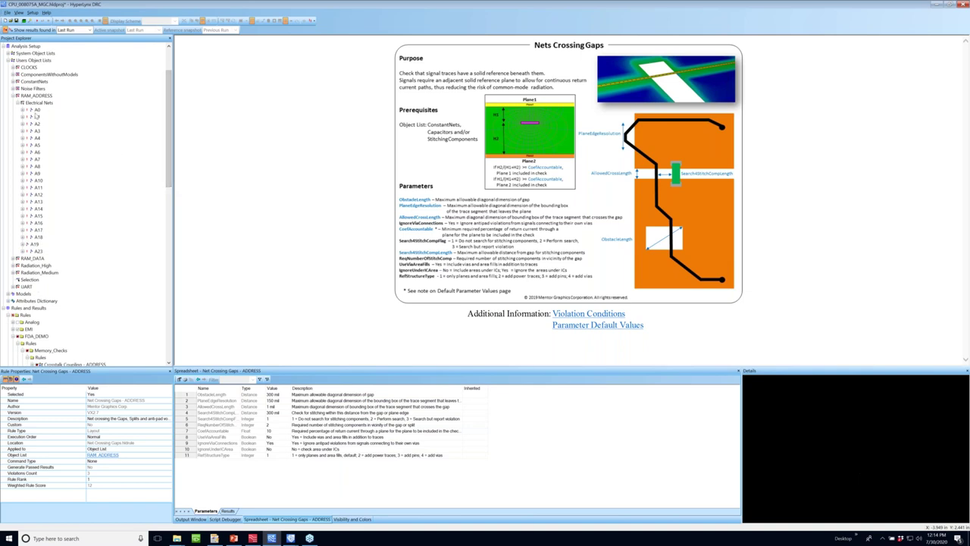
drag(168, 181, 165, 236)
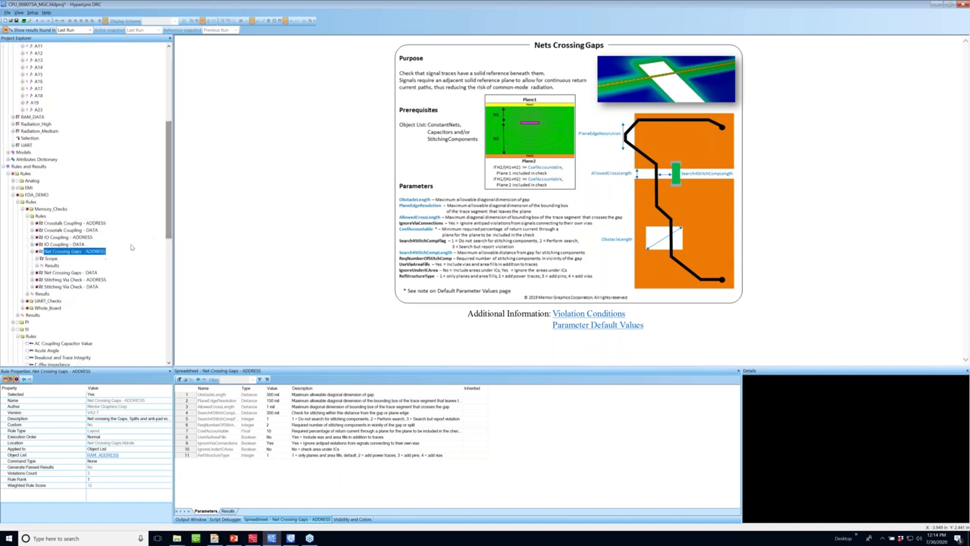
- Execute the Net Crossing Gaps - ADDRESS rule and open its results spreadsheet
right_click(70, 251)
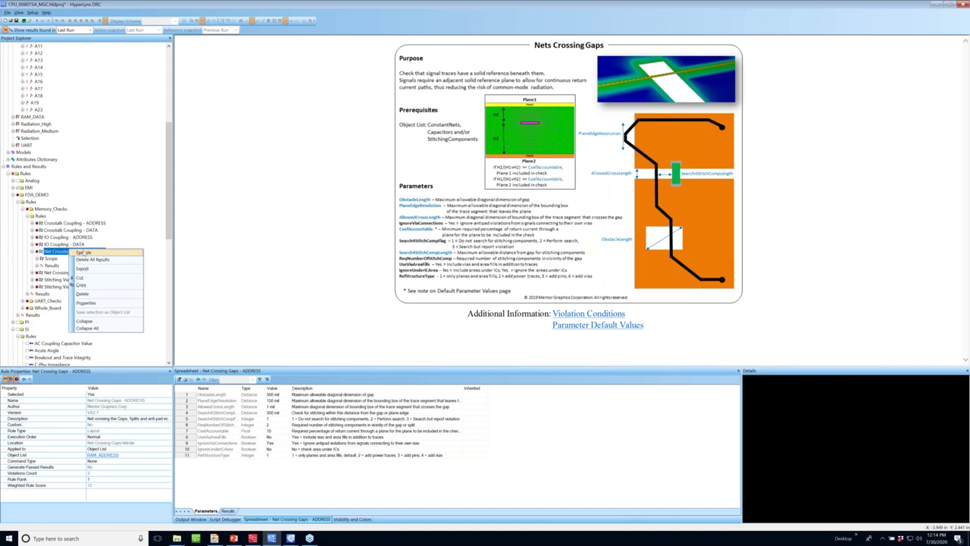
click(82, 252)
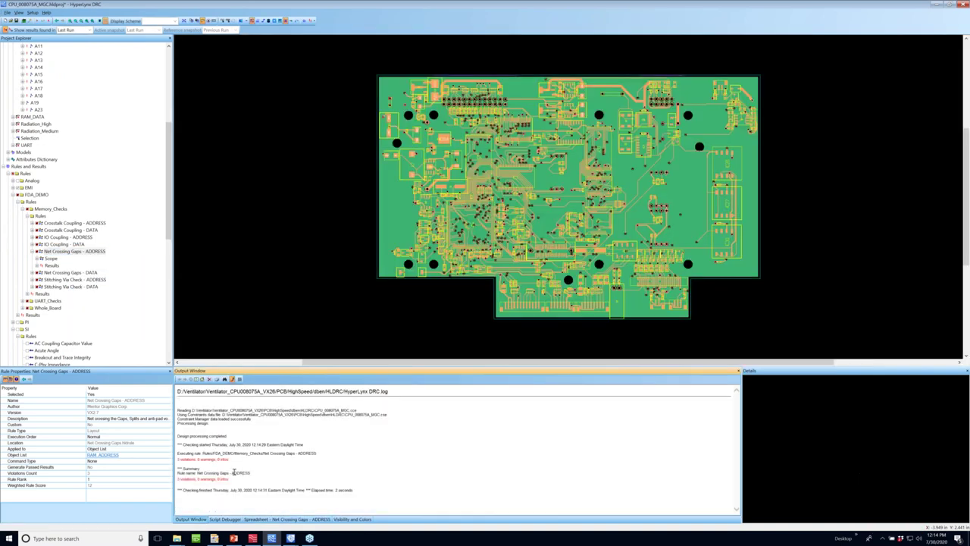
click(271, 520)
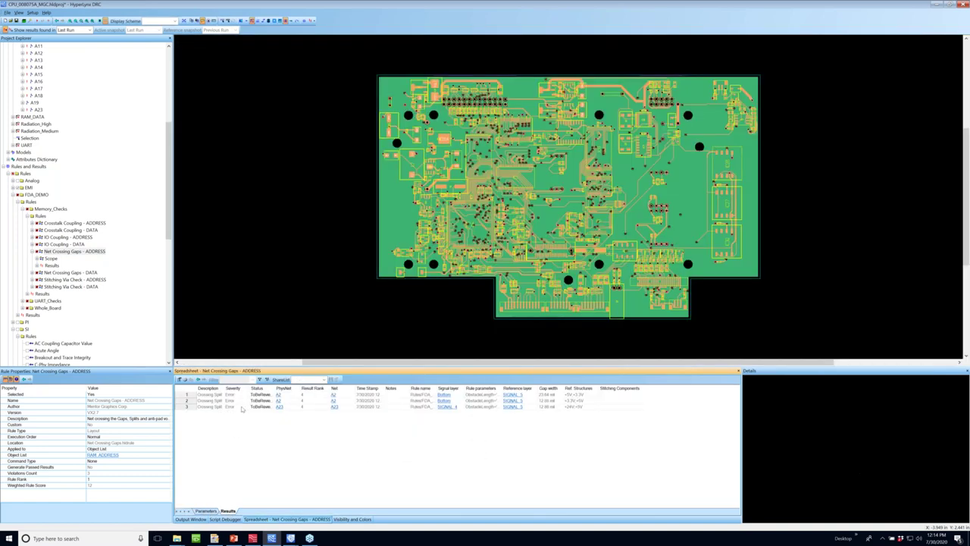
- Inspect each Net Crossing Gaps violation on nets A2 and A23 in the layout, examining where the traces cross plane splits
click(214, 400)
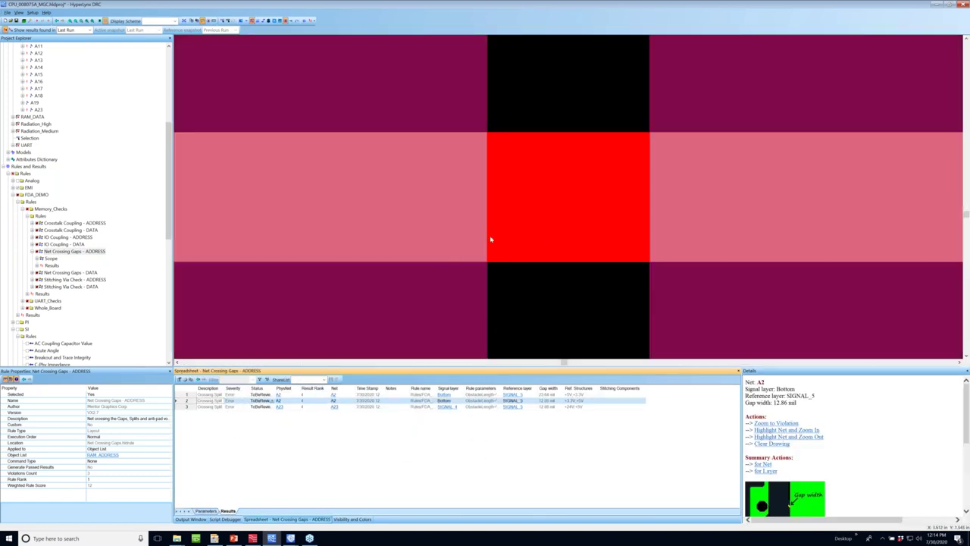
mouse_move(490, 240)
scroll(489, 240, down, 5)
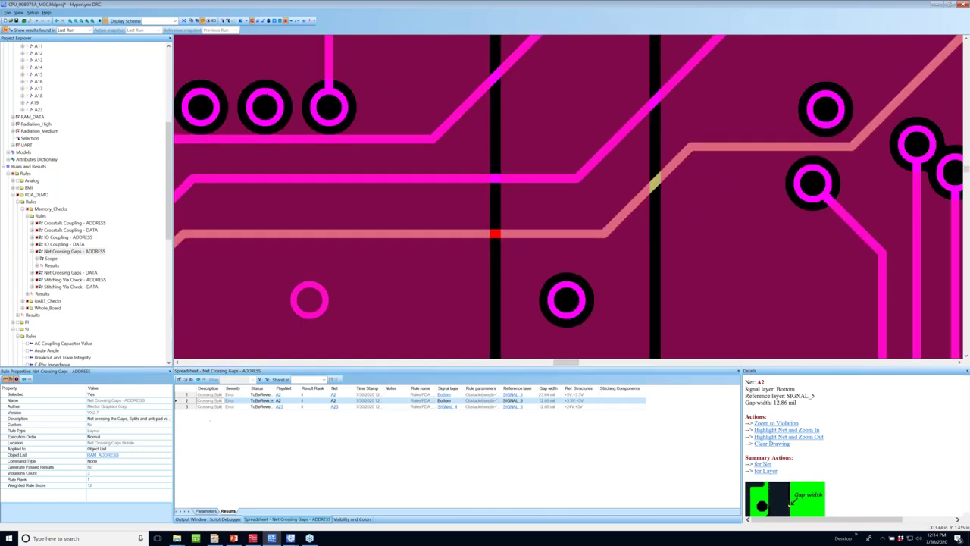
key(Down)
scroll(495, 229, down, 5)
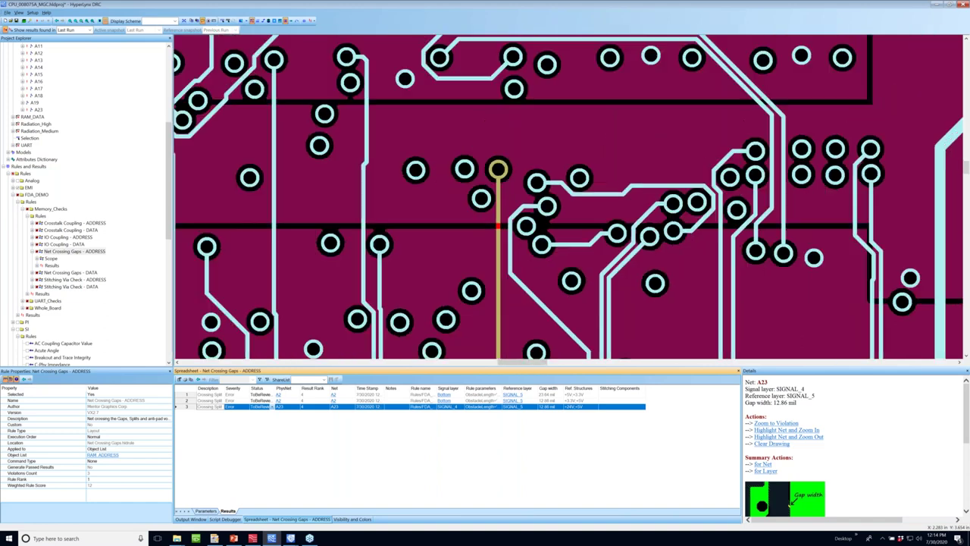
click(213, 396)
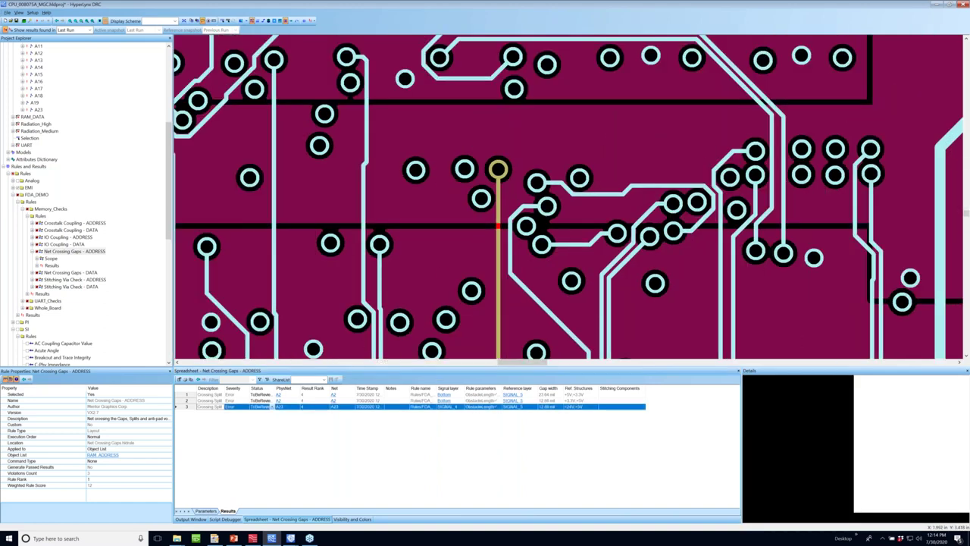
scroll(462, 270, down, 5)
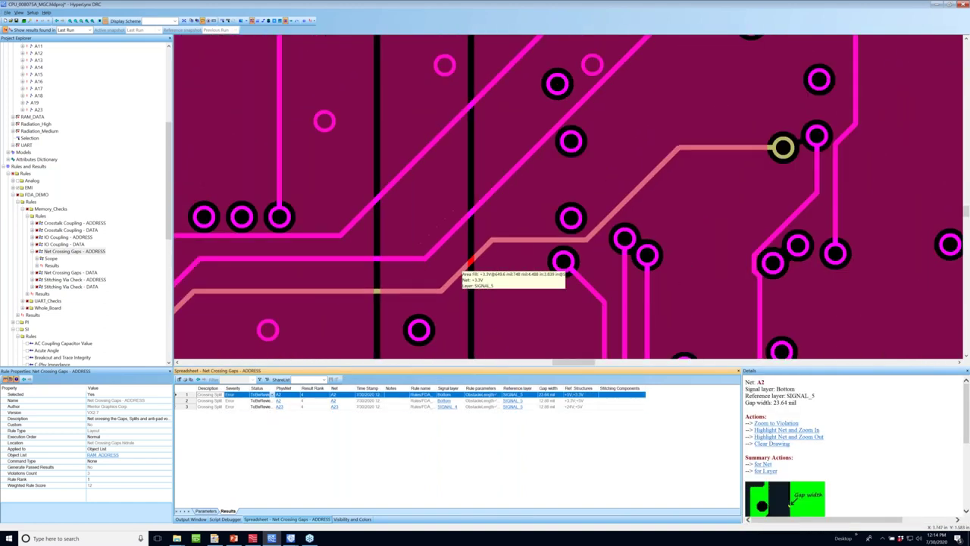
click(458, 267)
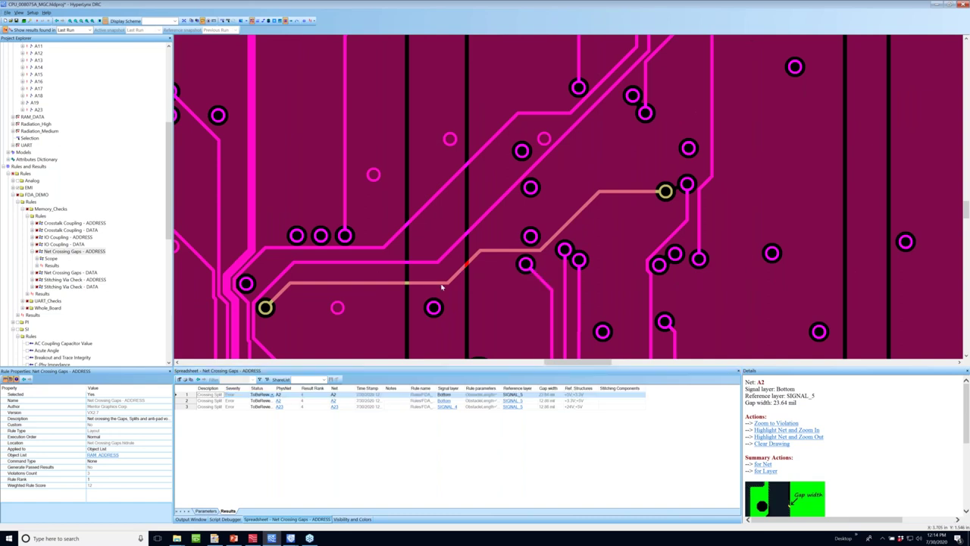
scroll(534, 198, down, 2)
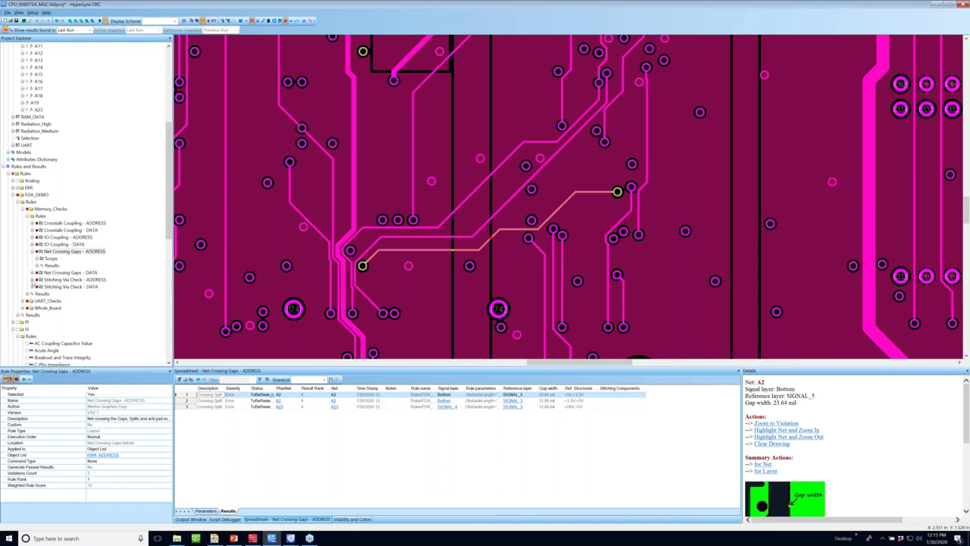
- Review the description and parameters of the Stitching Via Check - ADDRESS rule
click(59, 280)
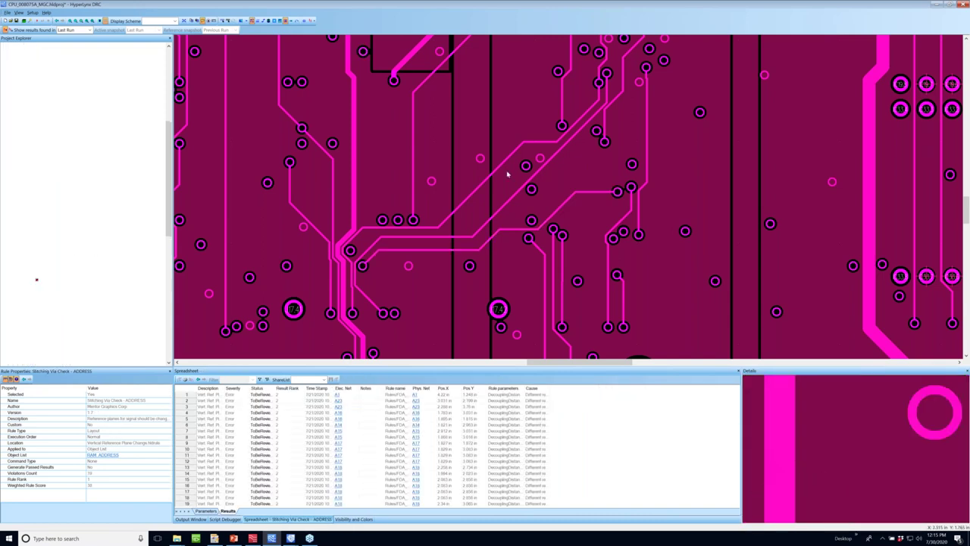
click(206, 511)
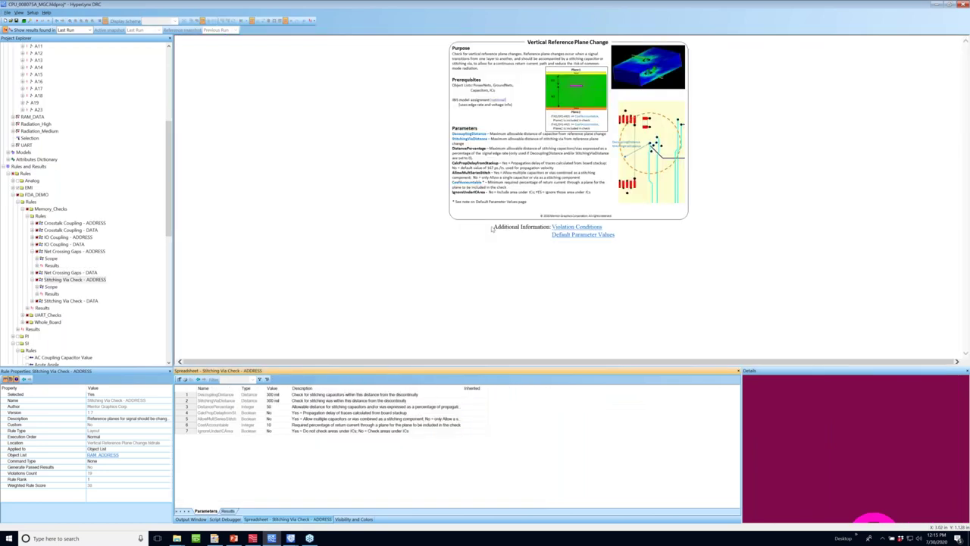
scroll(493, 229, up, 3)
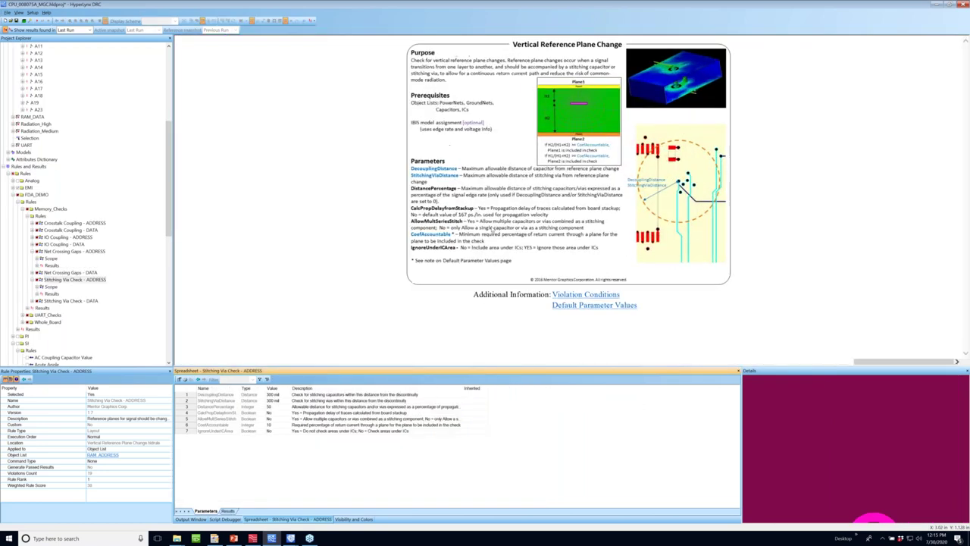
scroll(492, 227, up, 1)
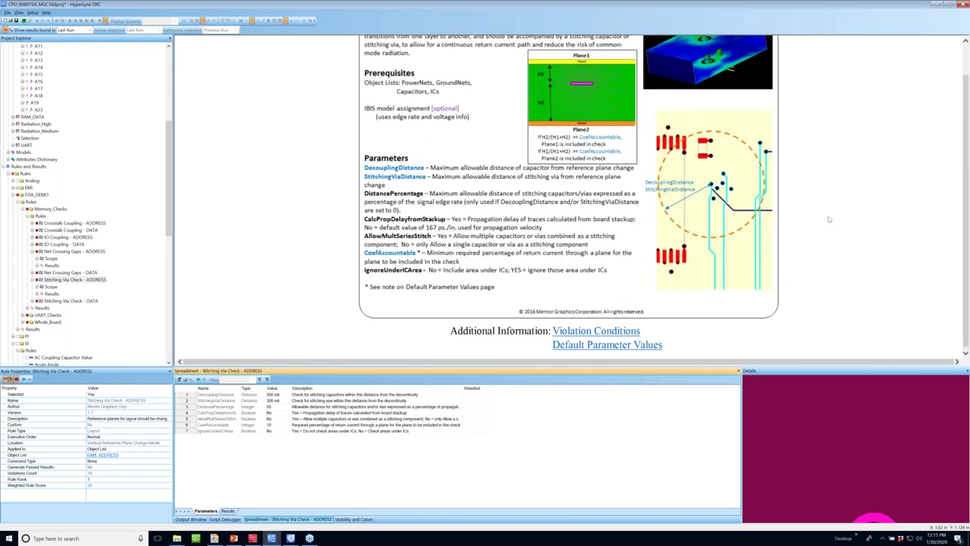
scroll(829, 219, up, 1)
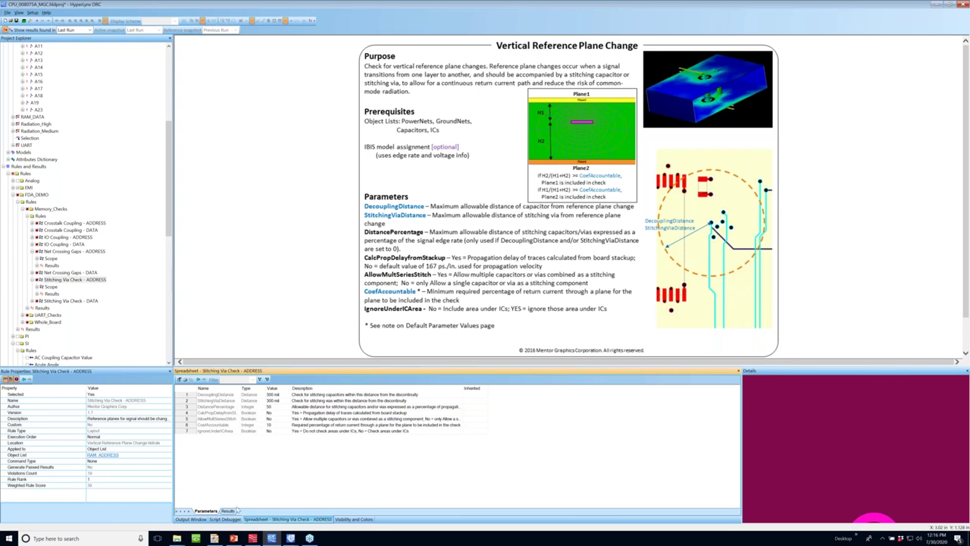
- Execute the Stitching Via Check - ADDRESS rule and open its results spreadsheet
click(65, 279)
right_click(66, 280)
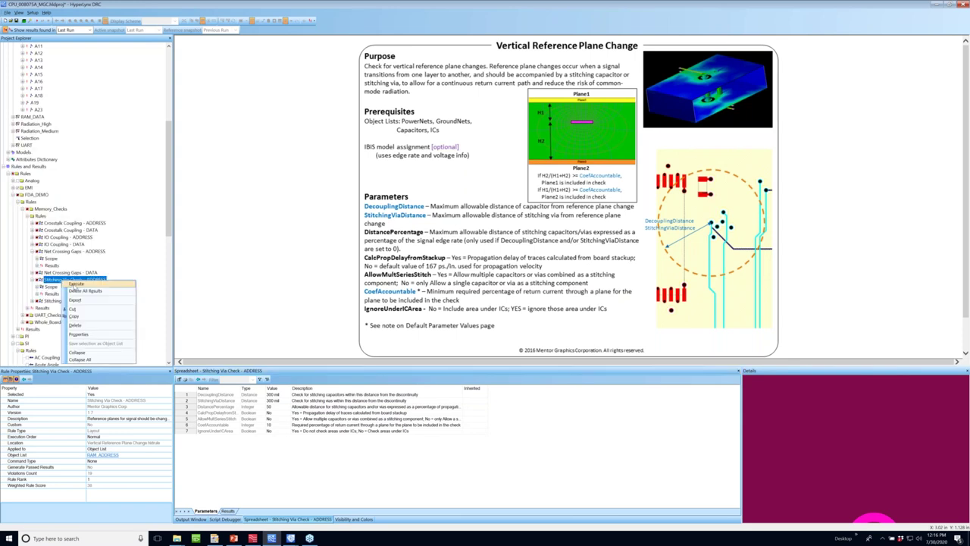
click(75, 284)
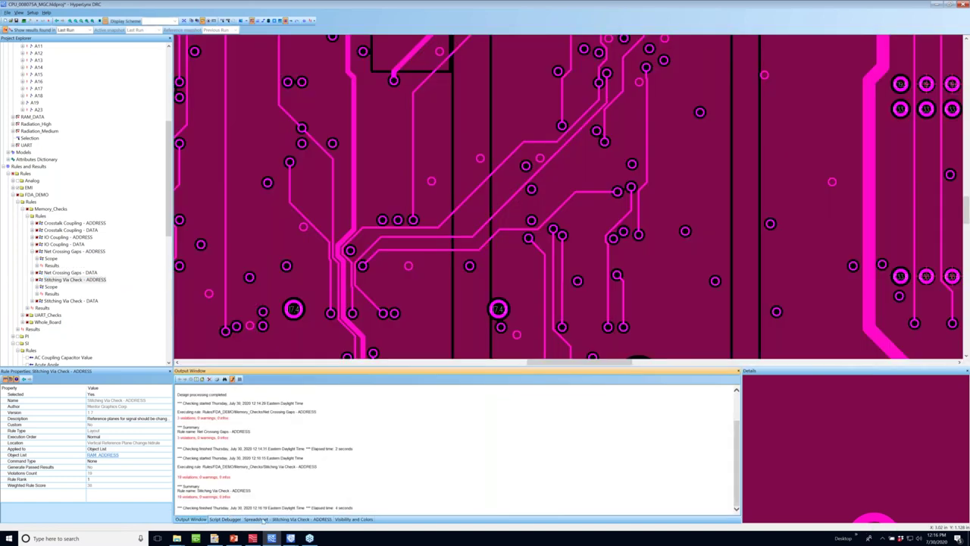
click(258, 519)
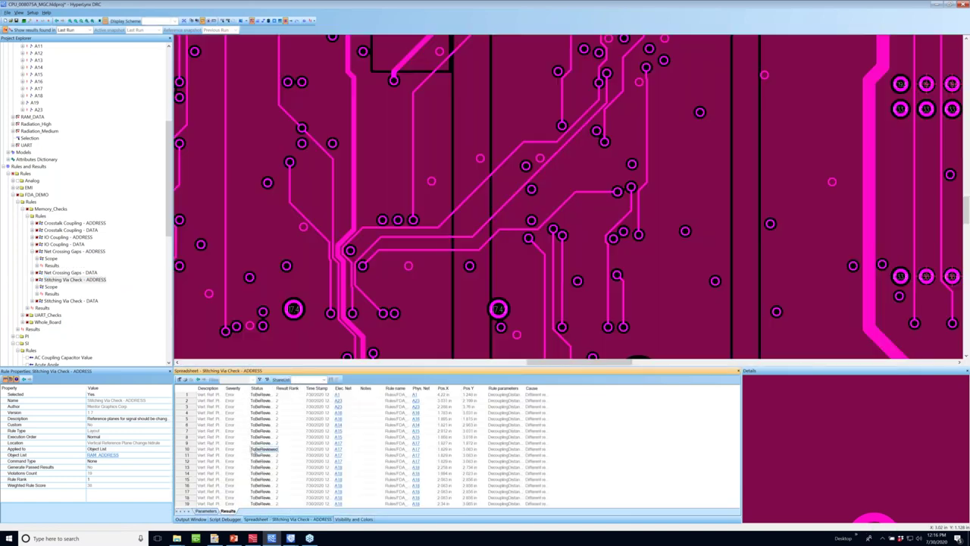
- Display the Stitching Via Check violation on net A23 in the layout and examine its missing stitching connection
click(230, 407)
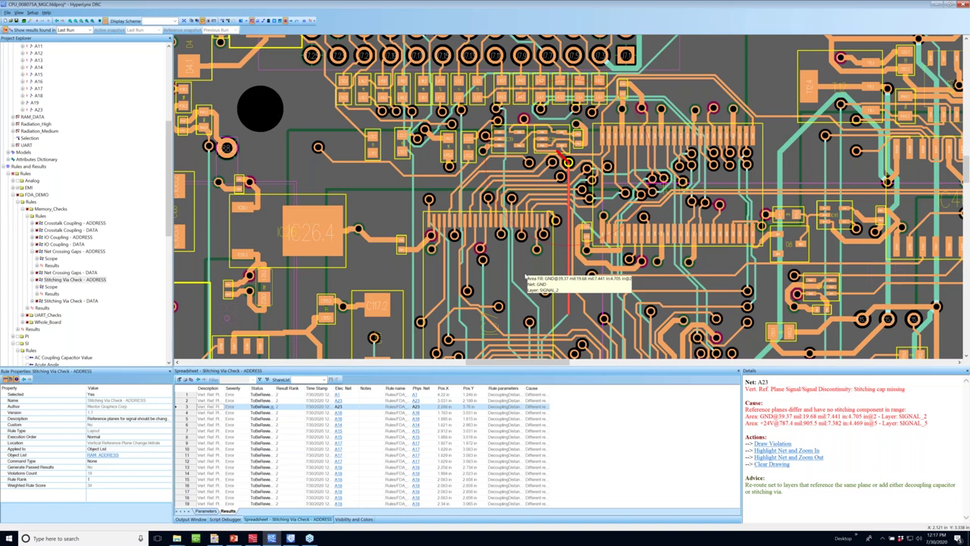
- Switch to the board in BoardSim and start a DC drop simulation setup for the +3.3V net
mouse_move(273, 540)
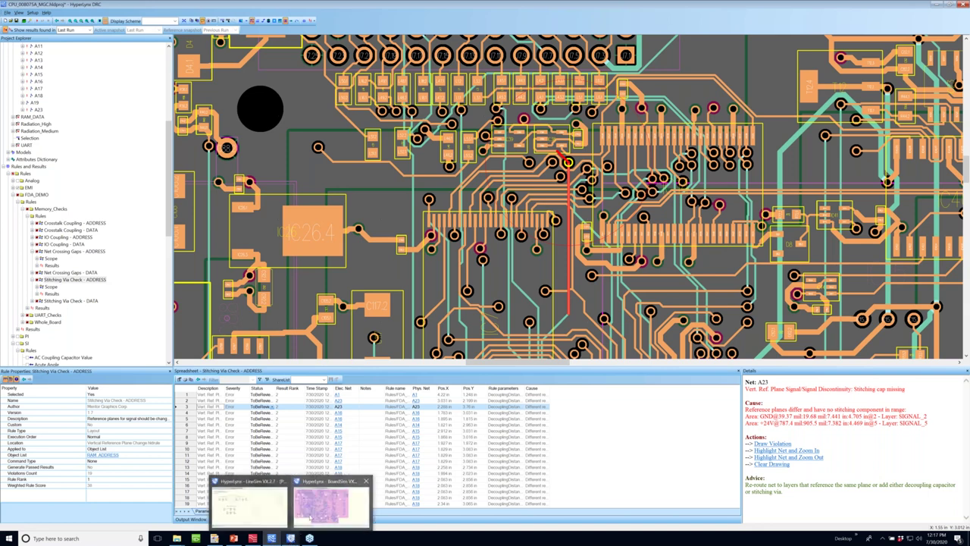
mouse_move(309, 518)
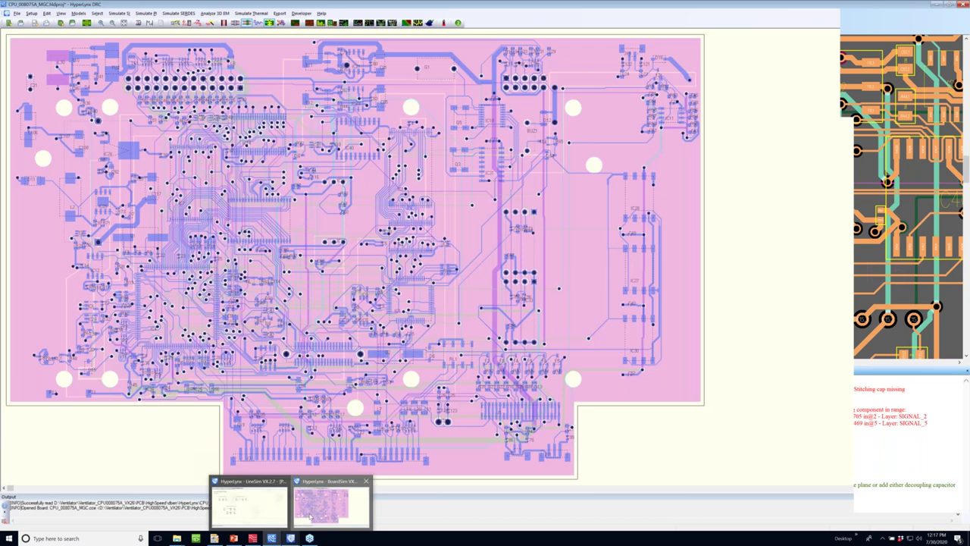
click(309, 517)
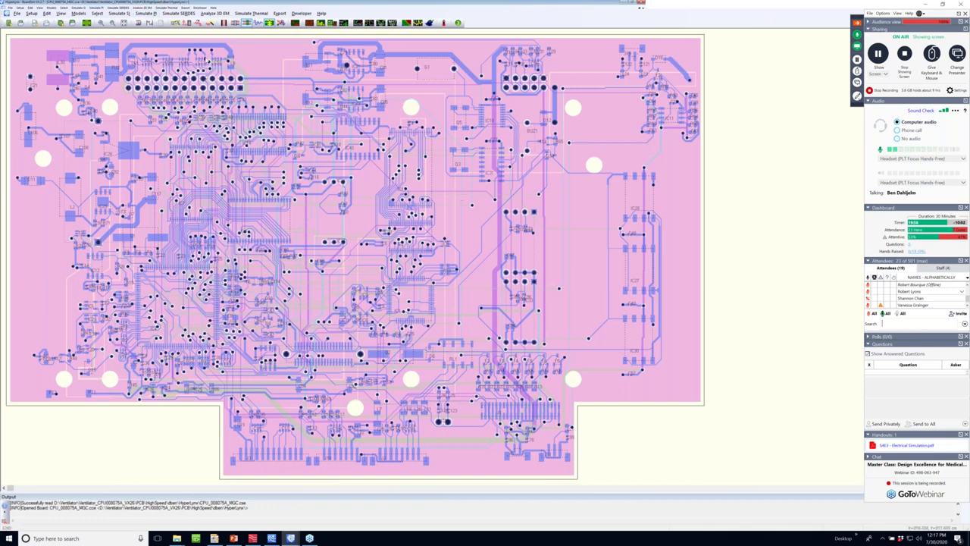
click(147, 14)
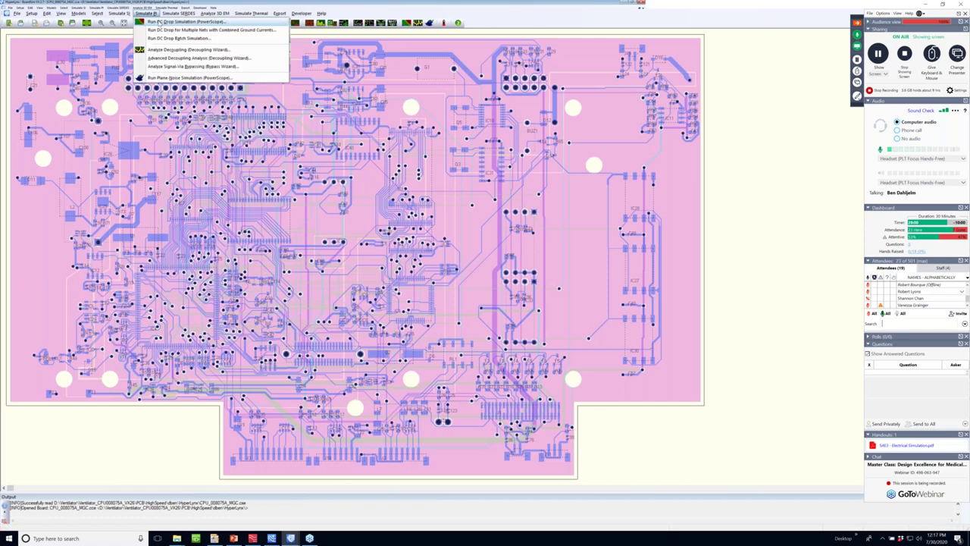
click(159, 22)
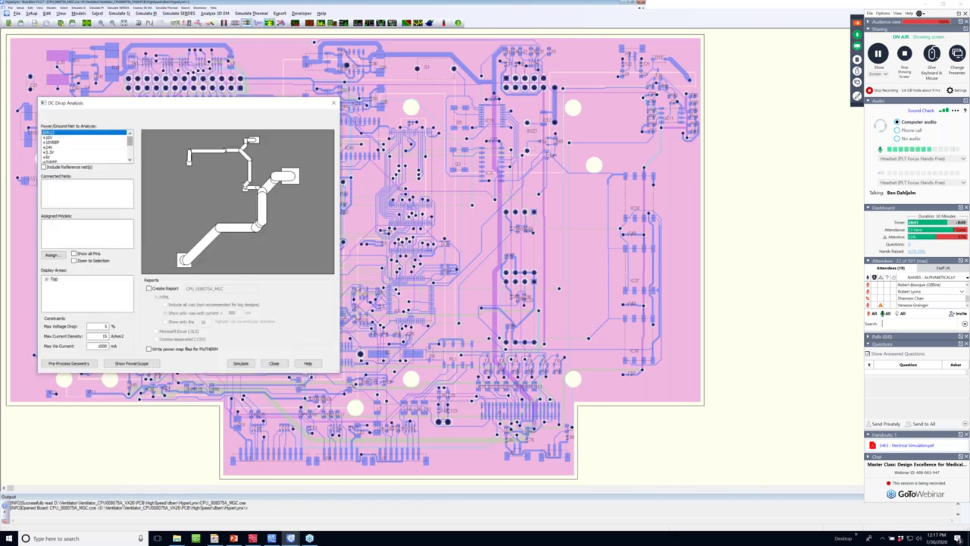
click(51, 153)
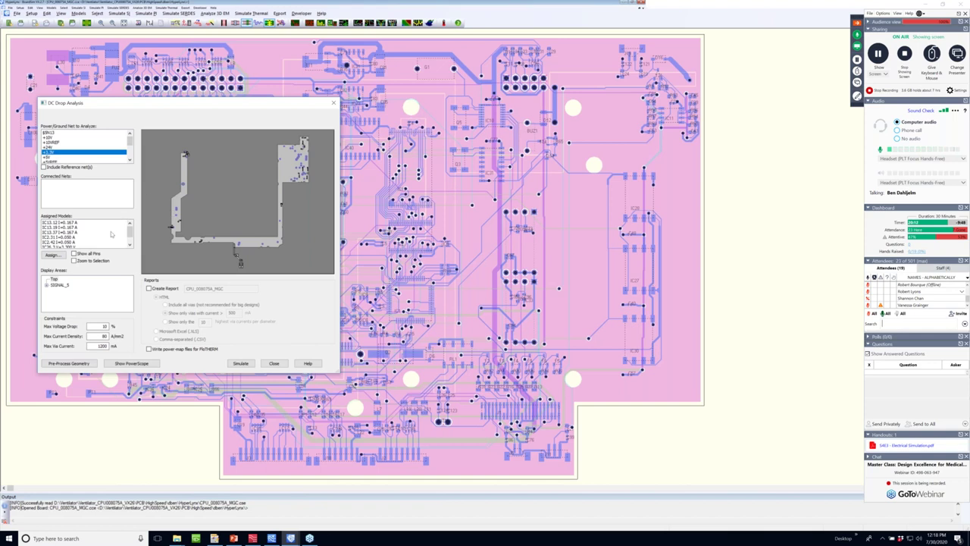
- Check the power integrity models assigned to the +3.3V net and simulate its DC drop with an HTML report
click(55, 256)
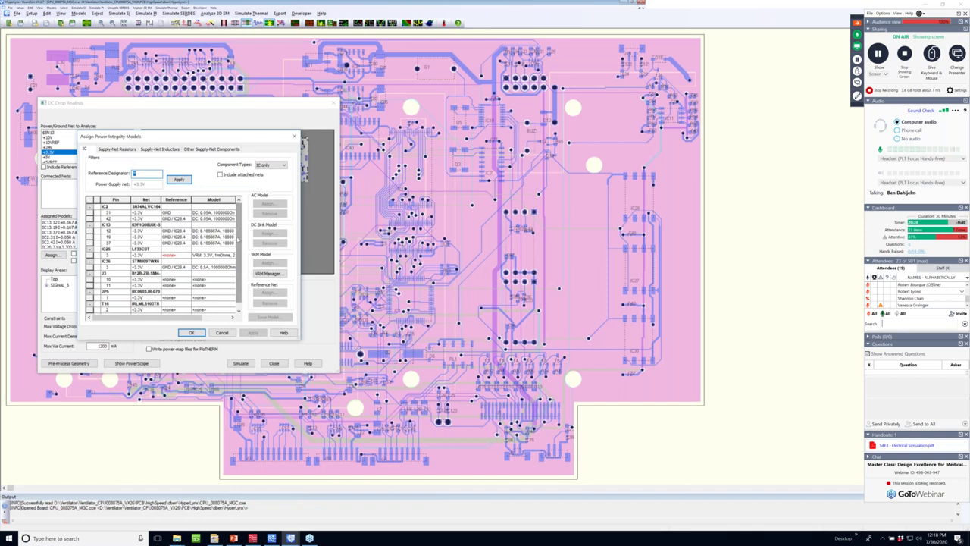
click(197, 333)
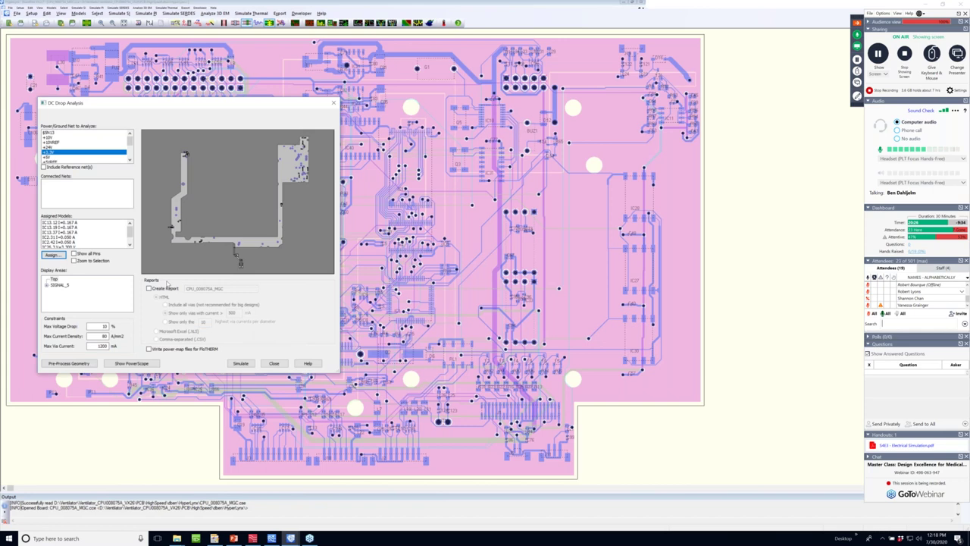
click(149, 289)
click(240, 363)
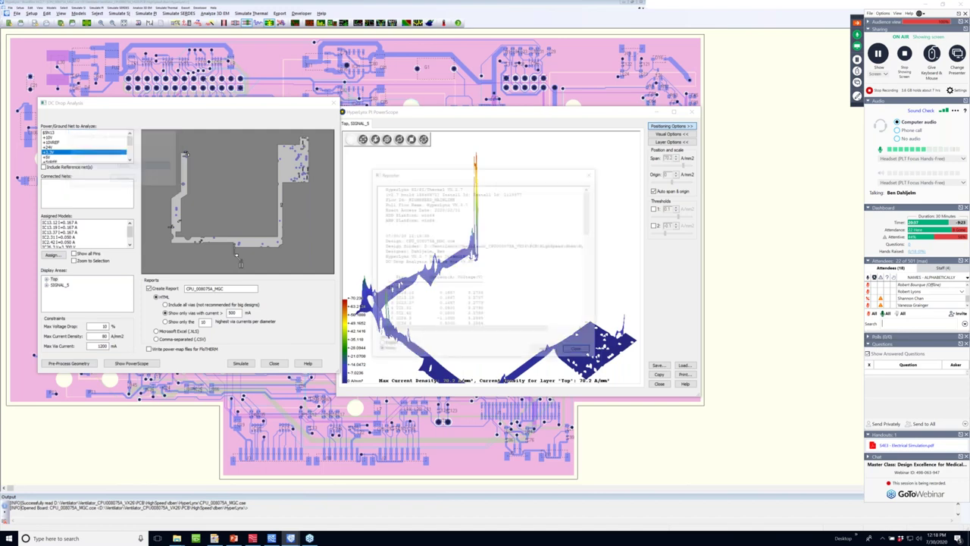
click(599, 312)
- Plot the DC drop voltage of the +3.3V net in PowerScope and examine it along the plane shape
click(656, 134)
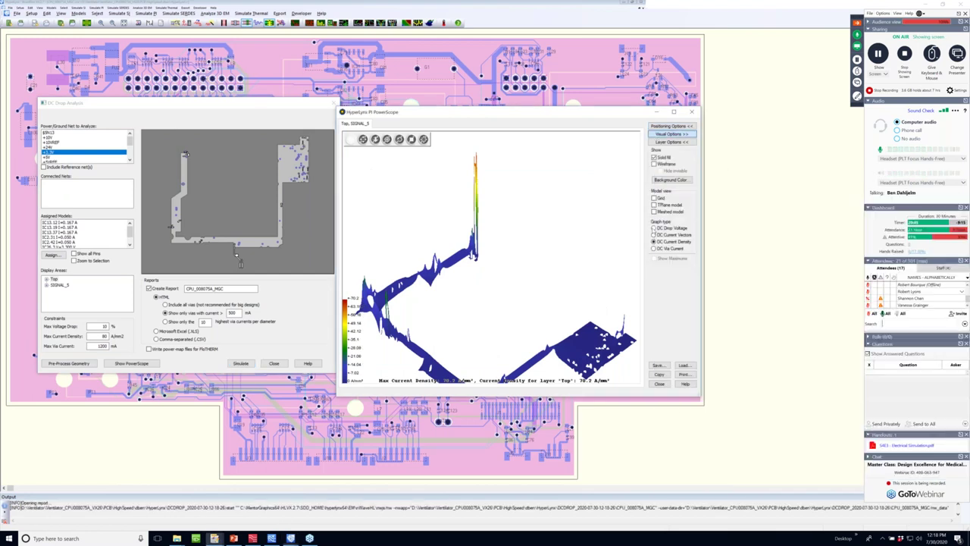
drag(485, 184, 465, 163)
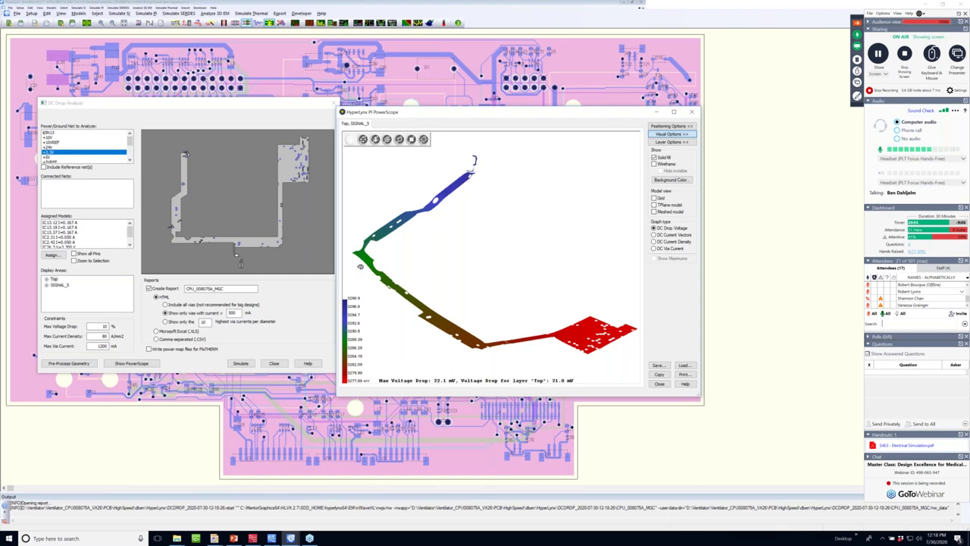
drag(497, 349, 516, 345)
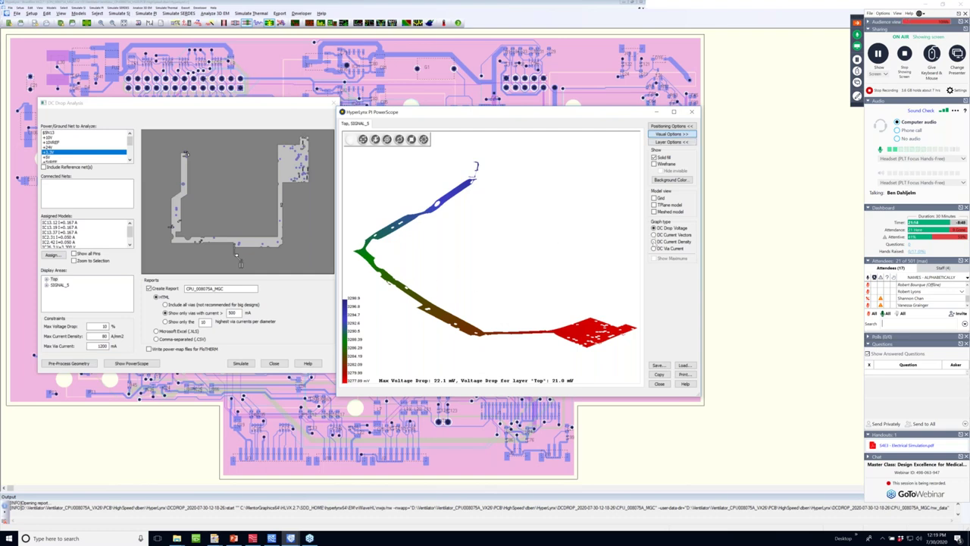
- Plot the DC current density of the +3.3V net and examine its peak from different view angles
click(653, 241)
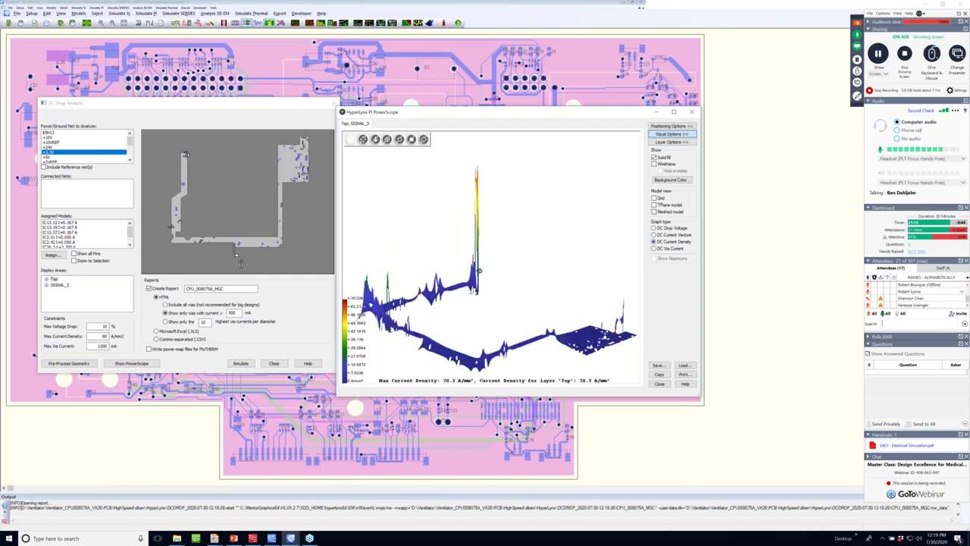
drag(477, 273, 477, 156)
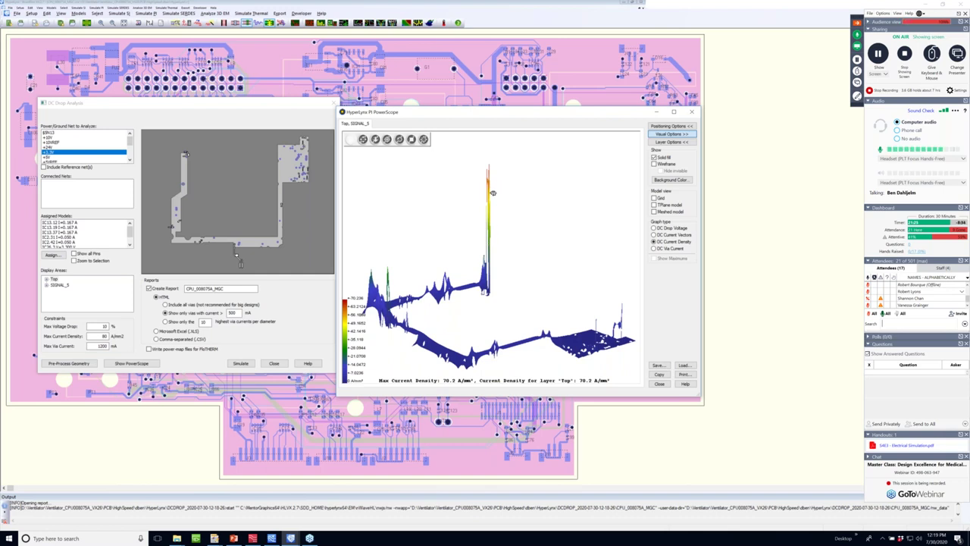
drag(472, 251, 490, 161)
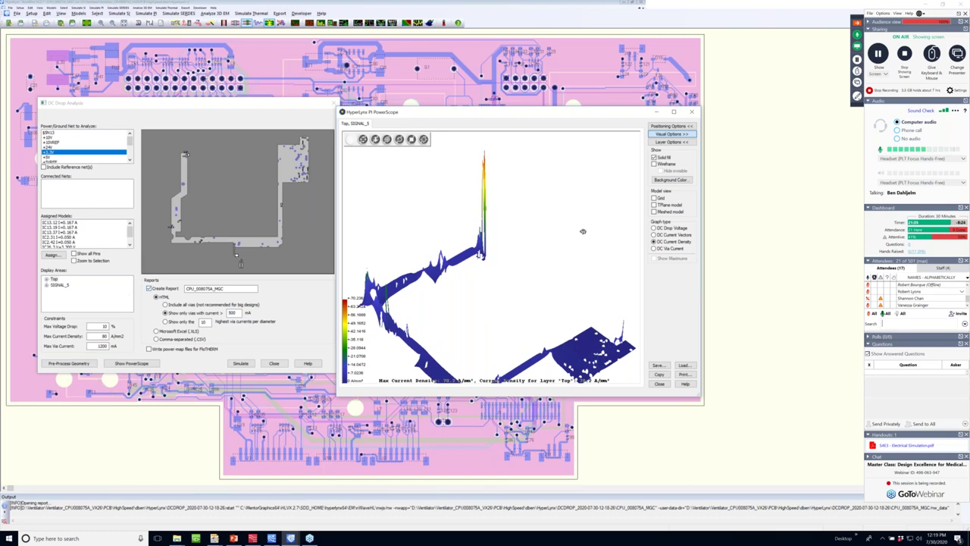
drag(544, 297, 535, 268)
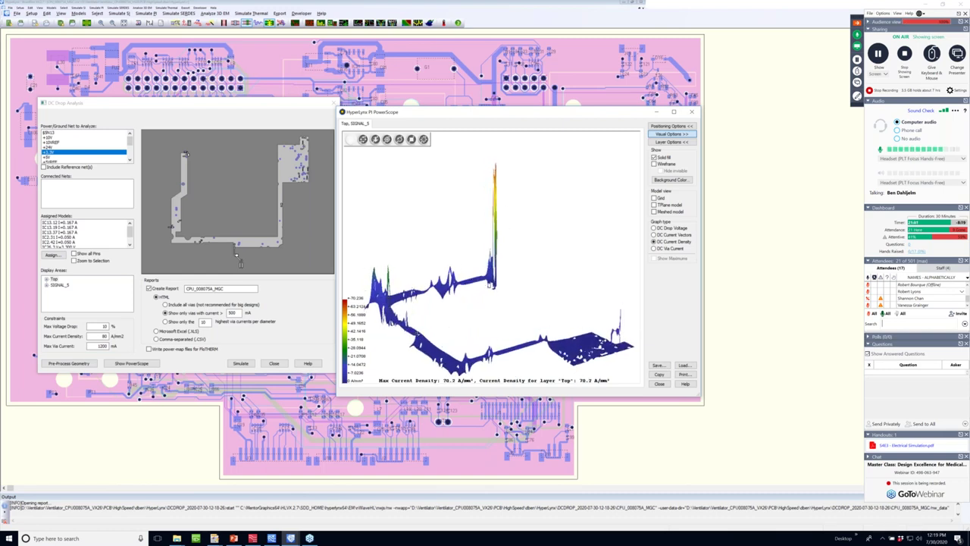
- Bring up the DC Drop Simulation Report at full window size to view its summary
click(219, 534)
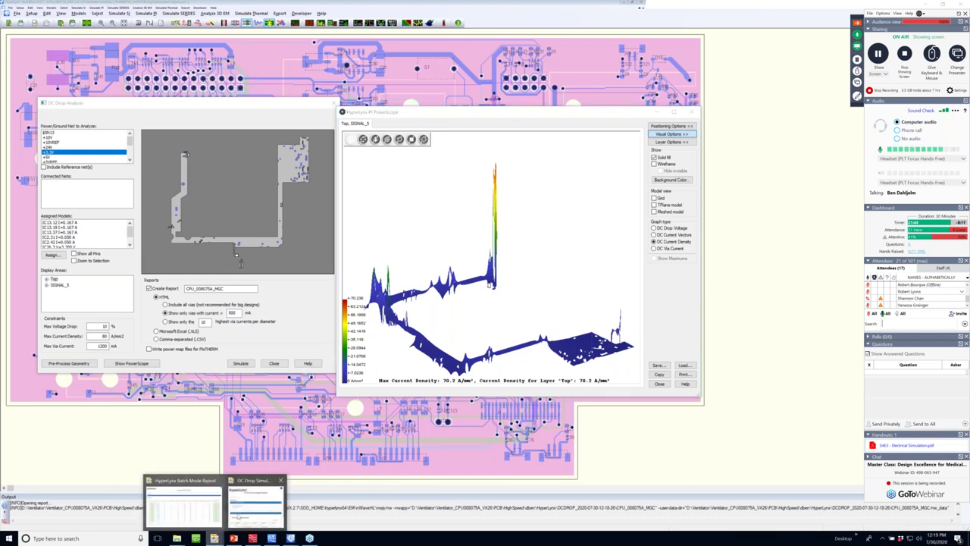
click(250, 514)
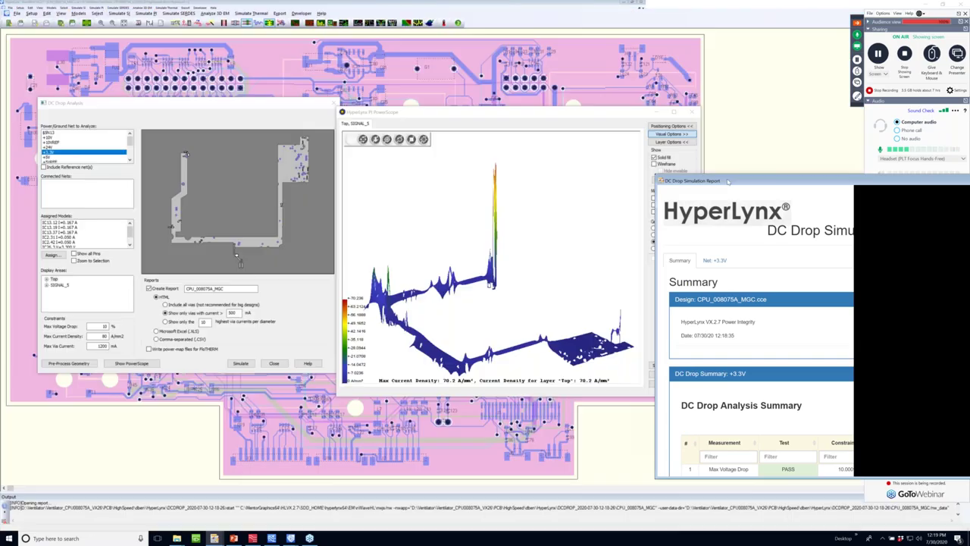
drag(728, 180, 554, 123)
double_click(554, 123)
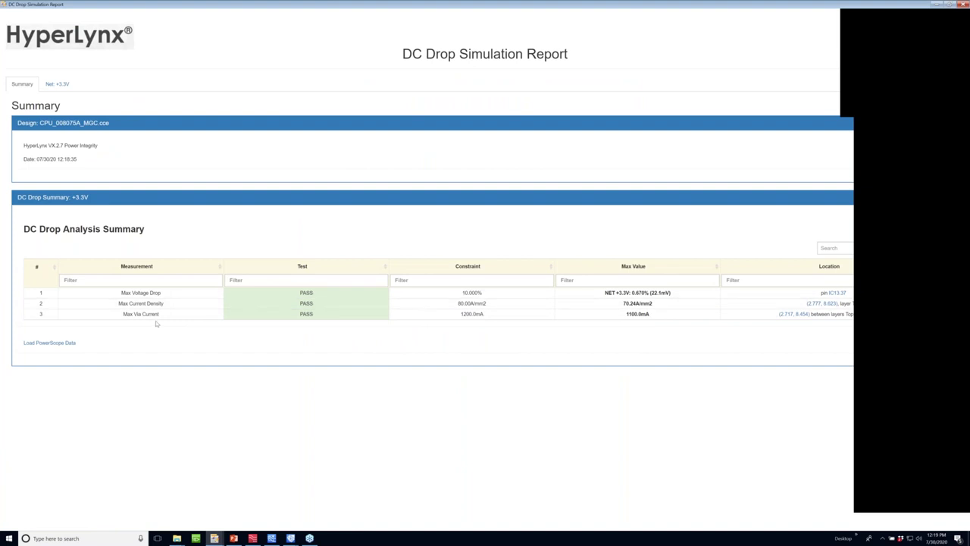
- Review the report's +3.3V net details, covering the density and voltage plots, pin currents and via current tables
click(59, 85)
scroll(340, 305, down, 5)
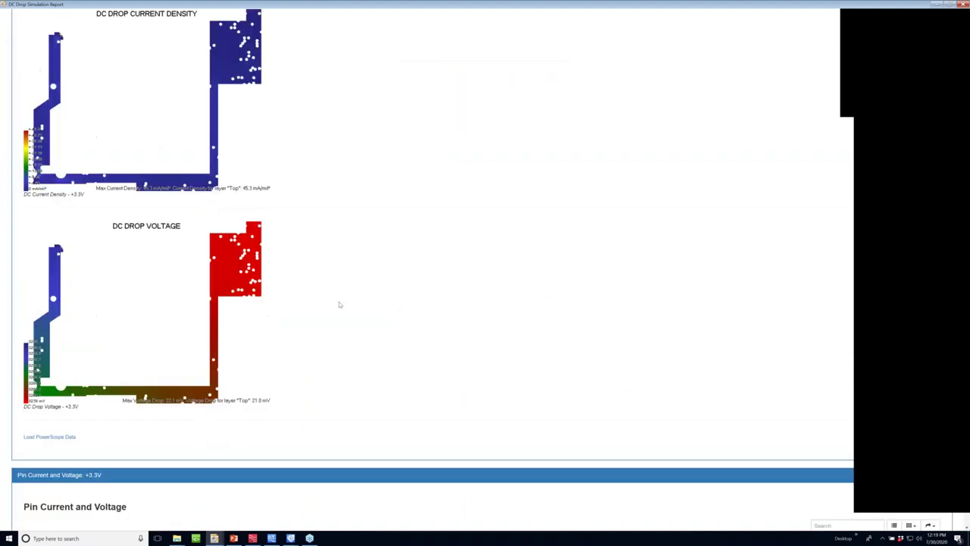
scroll(339, 304, down, 3)
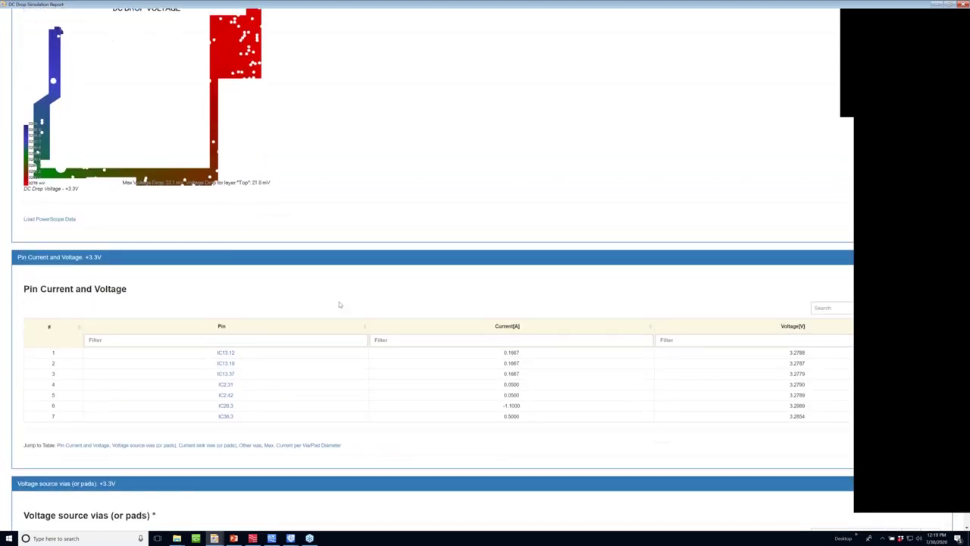
scroll(325, 264, down, 4)
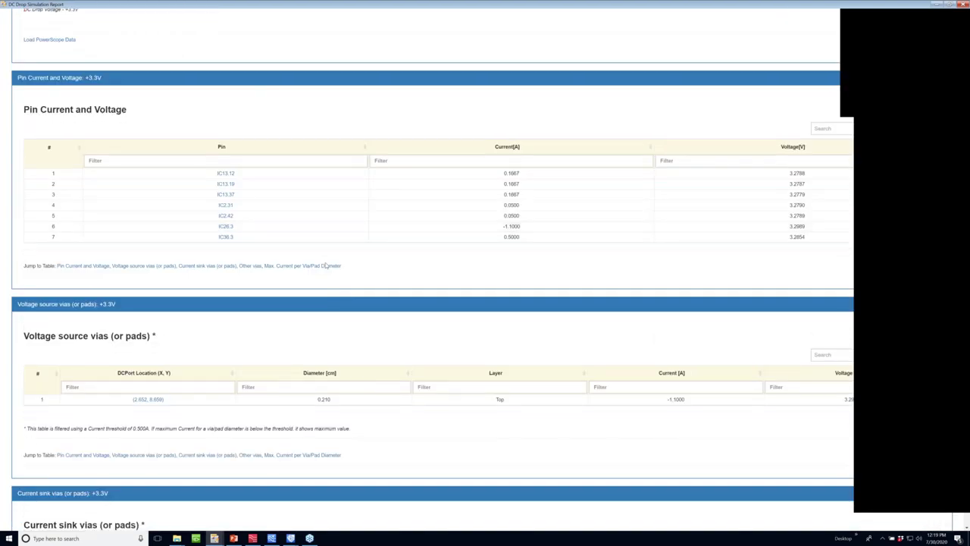
scroll(431, 273, down, 3)
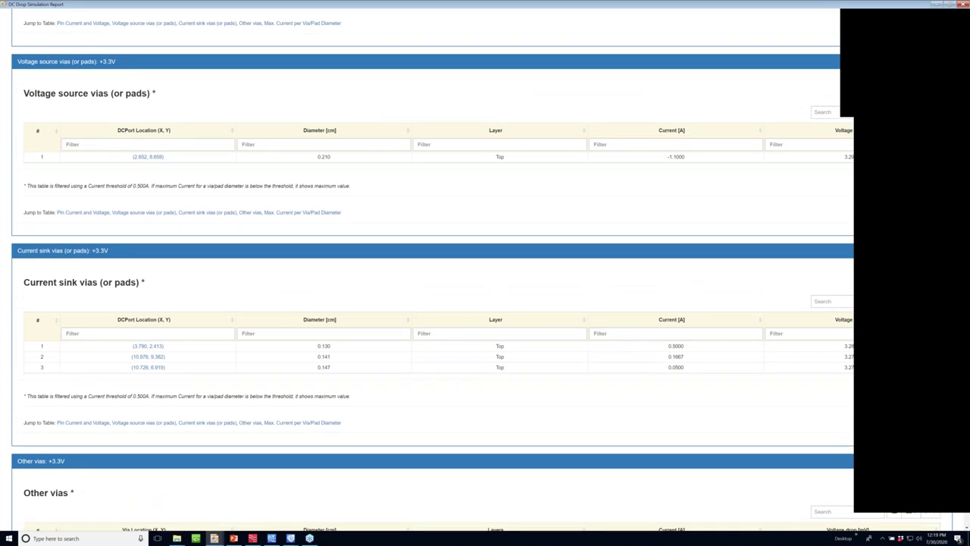
scroll(541, 57, down, 2)
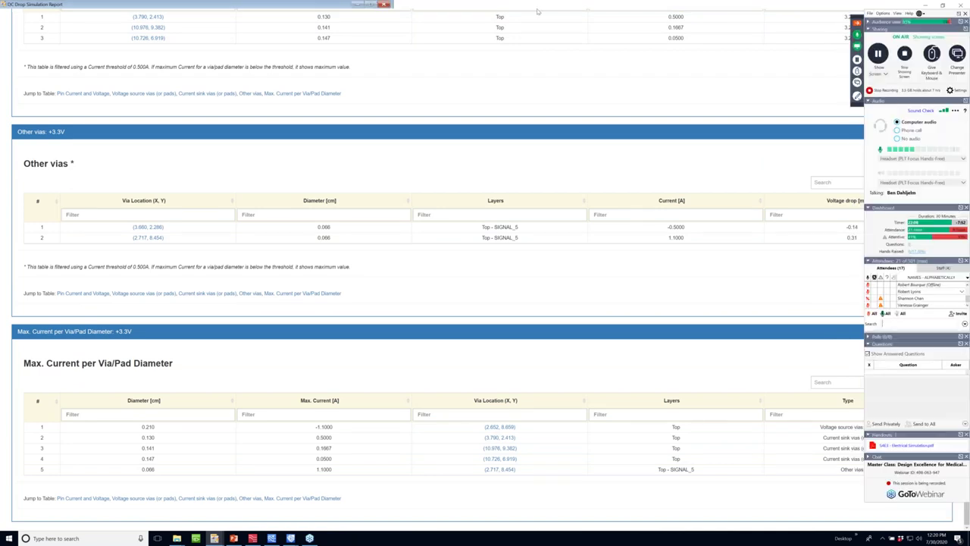
- Close the DC drop report, the PowerScope plot and the DC Drop Analysis dialog
drag(509, 63, 474, 189)
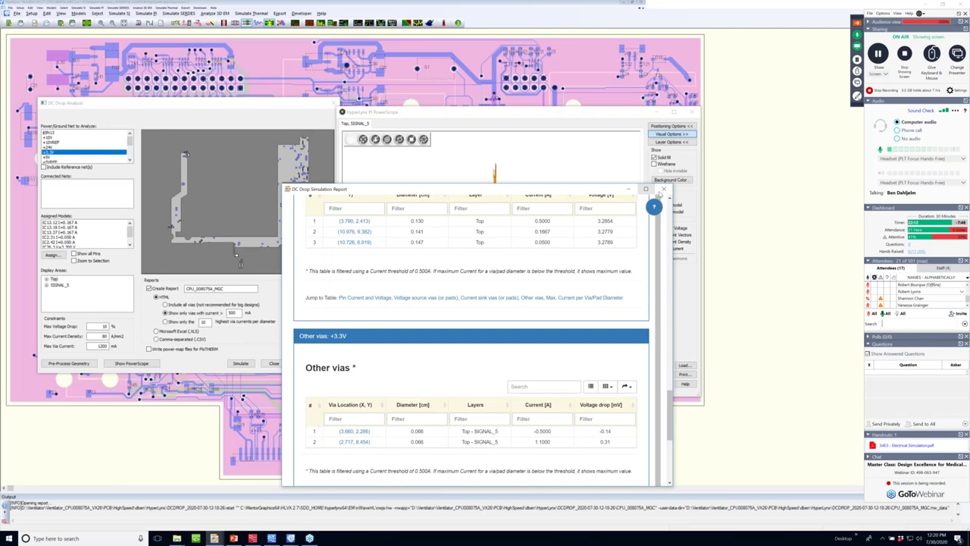
click(664, 189)
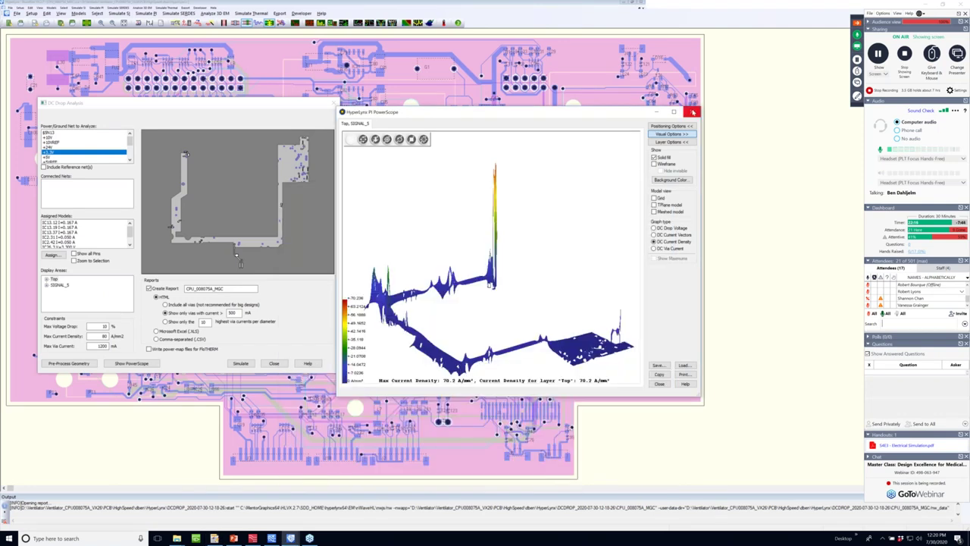
click(692, 112)
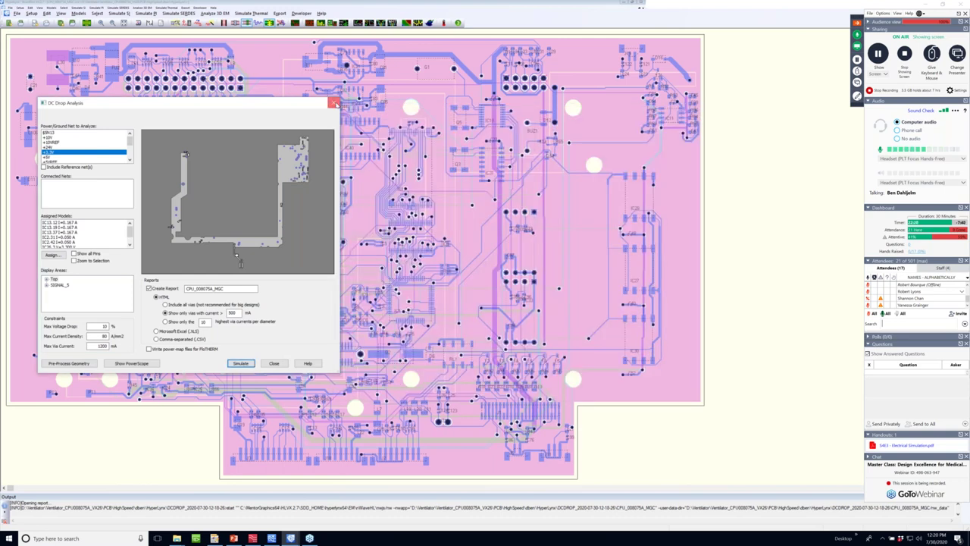
click(336, 103)
- Start the General Batch Wizard for signal quality, delay and crosstalk simulation and advance to the net selection page
click(119, 12)
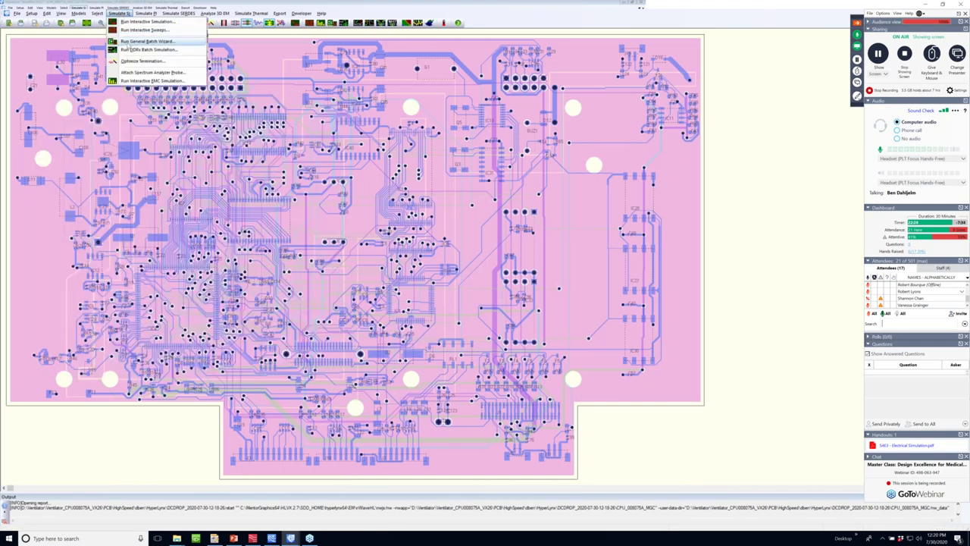
click(144, 40)
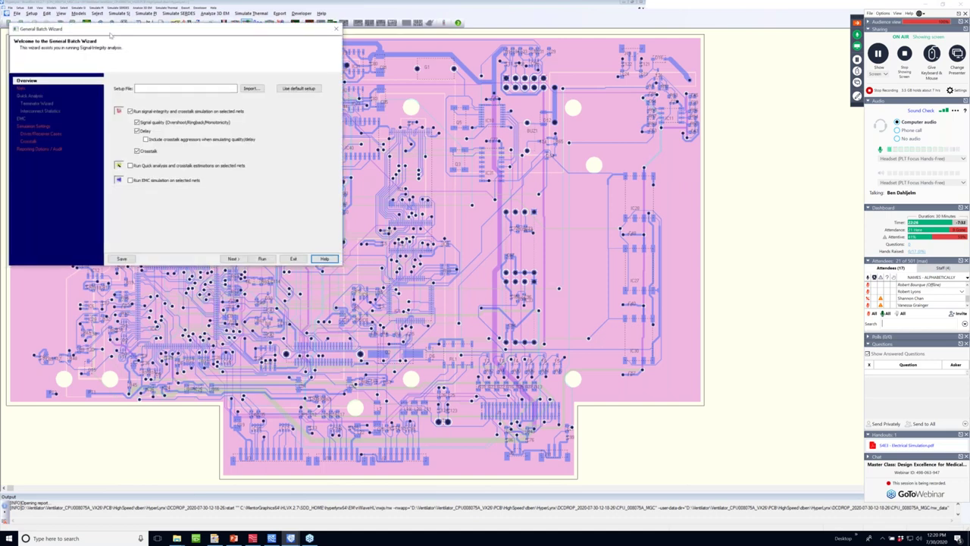
drag(111, 34, 467, 140)
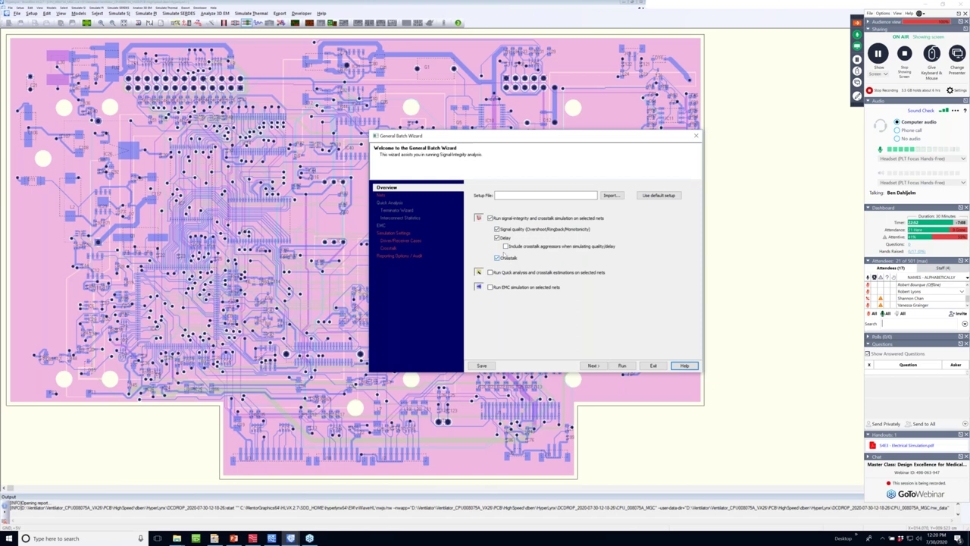
key(alt+n)
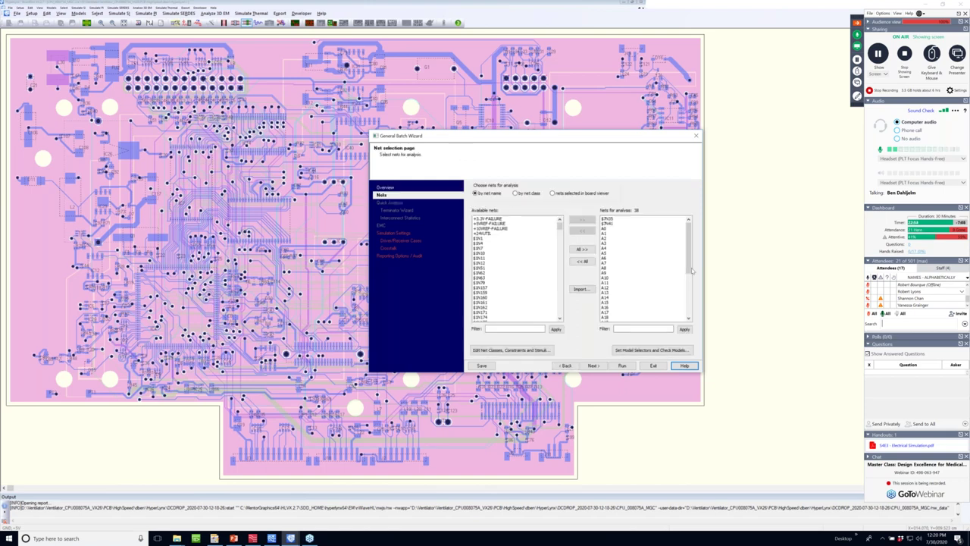
- Review the available nets and the nets chosen for analysis, and open their net class, constraint and stimulus settings
drag(559, 224, 560, 302)
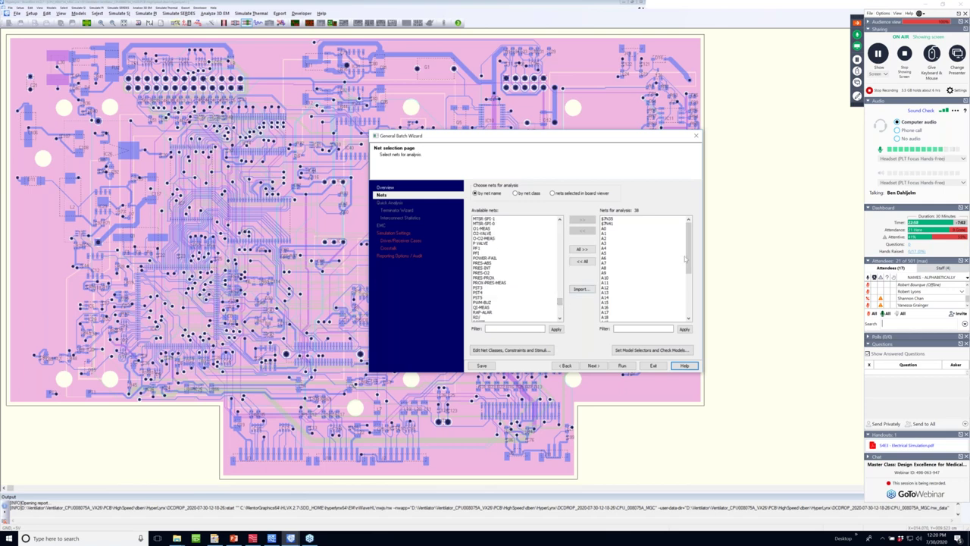
drag(688, 258, 681, 310)
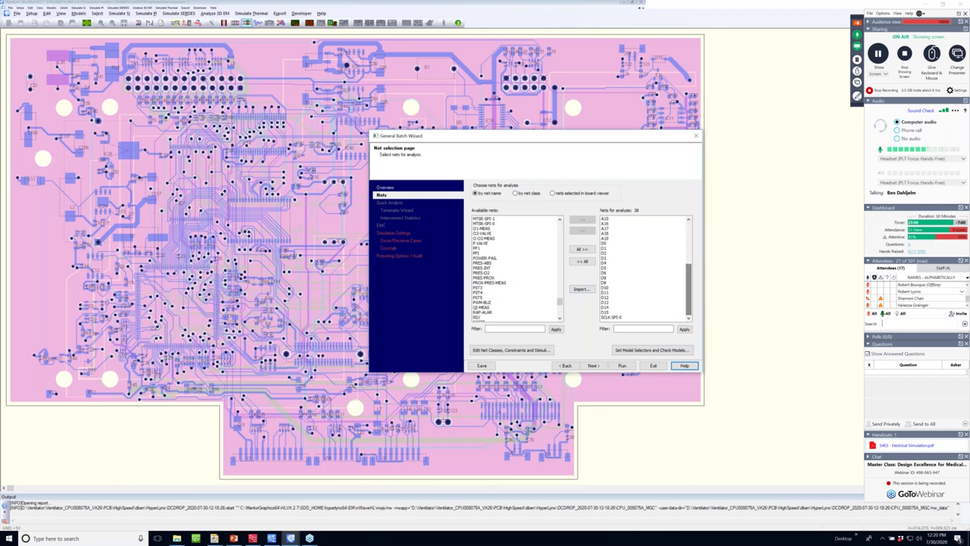
click(507, 350)
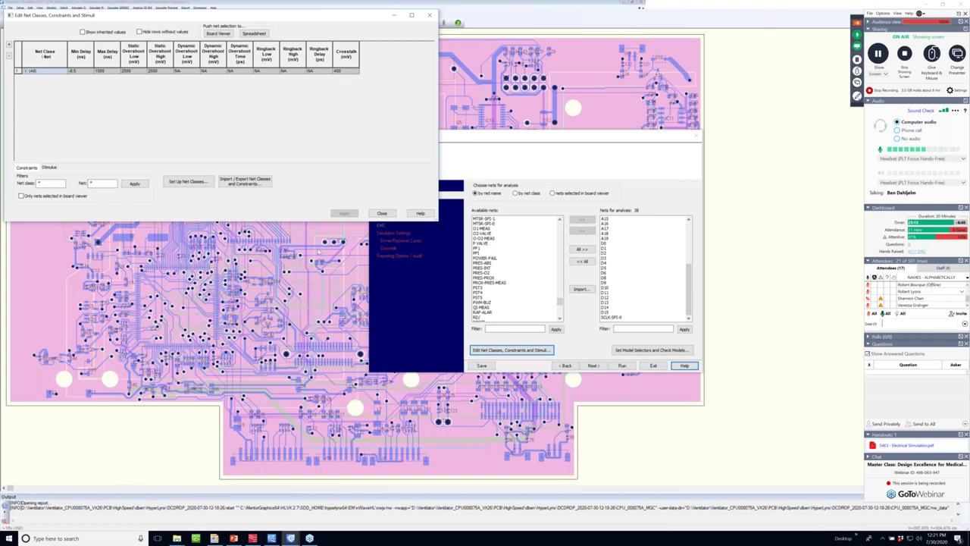
- Close the net class and constraint settings and review the wizard's simulation settings, crosstalk and reporting options pages, returning to the overview
click(381, 213)
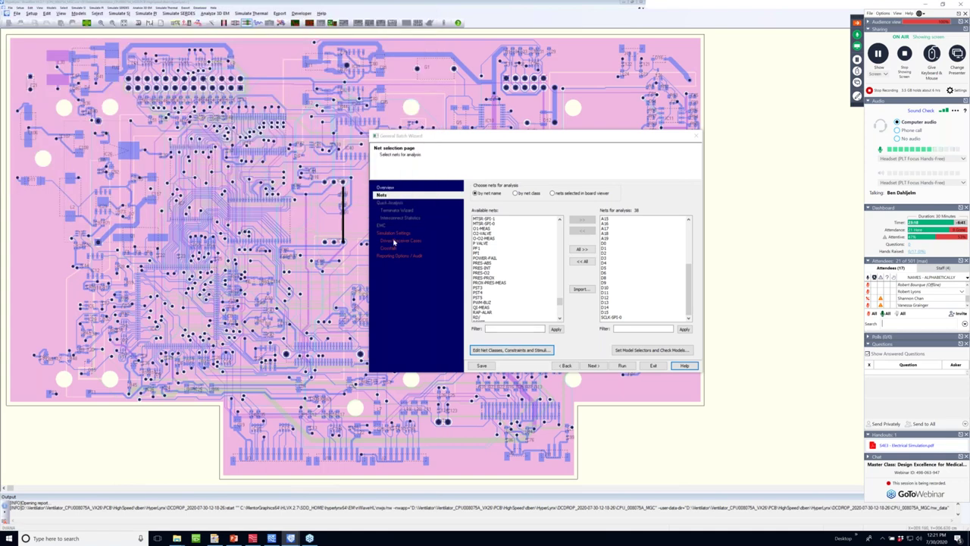
click(390, 235)
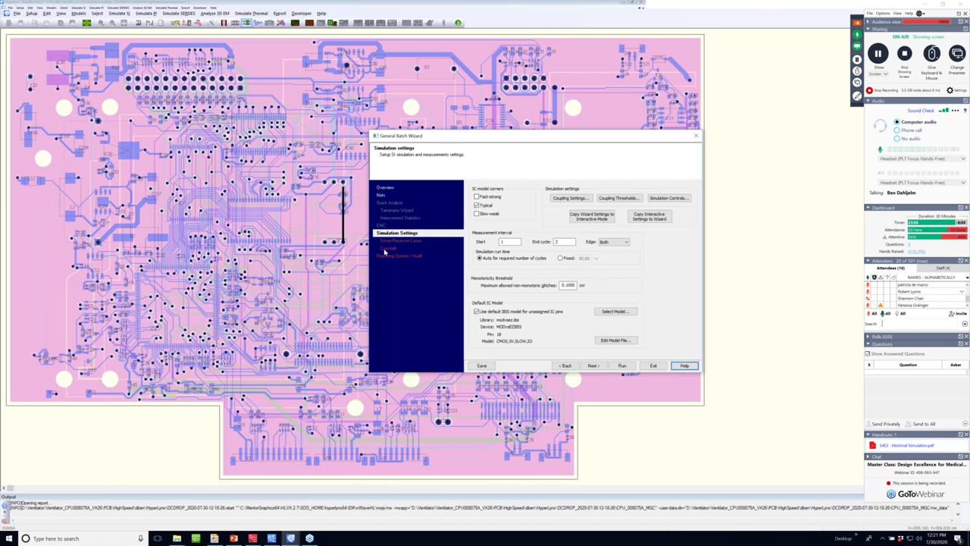
click(388, 248)
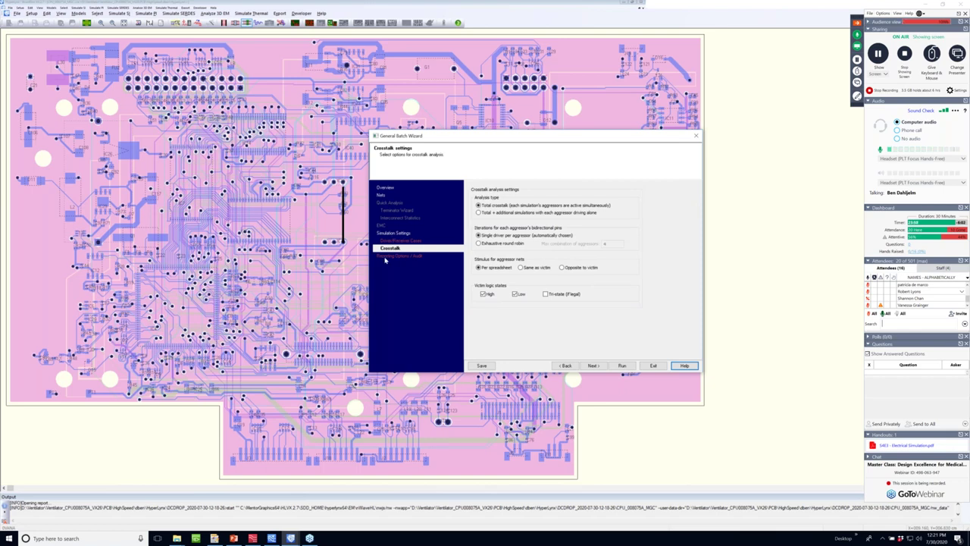
click(388, 257)
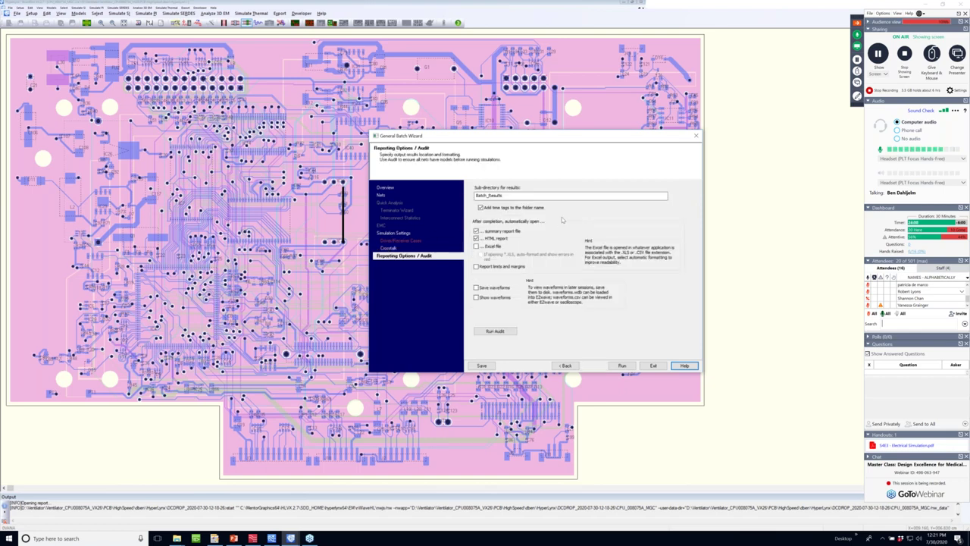
click(384, 187)
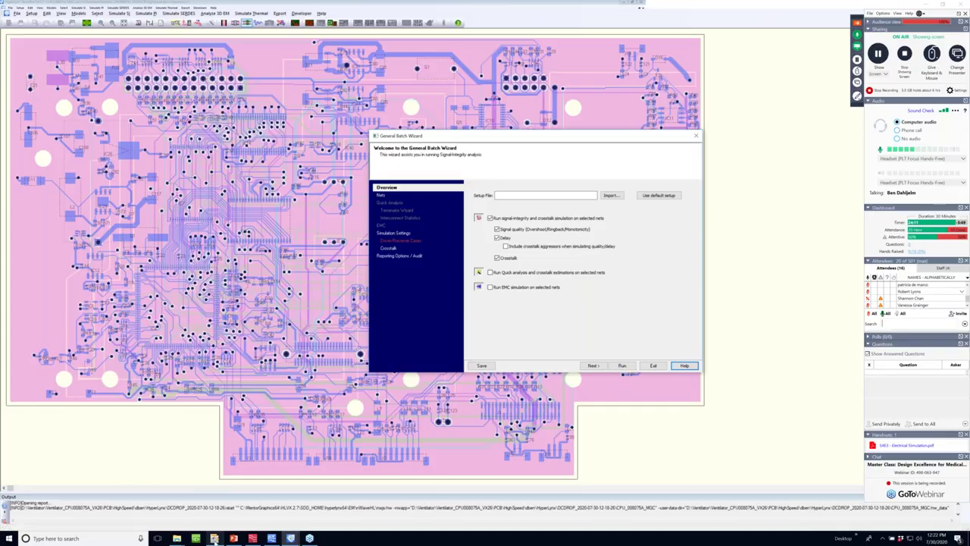
- Switch to the HyperLynx Batch Mode Report and review the pass/fail results for all nets in the summary
click(215, 538)
click(13, 84)
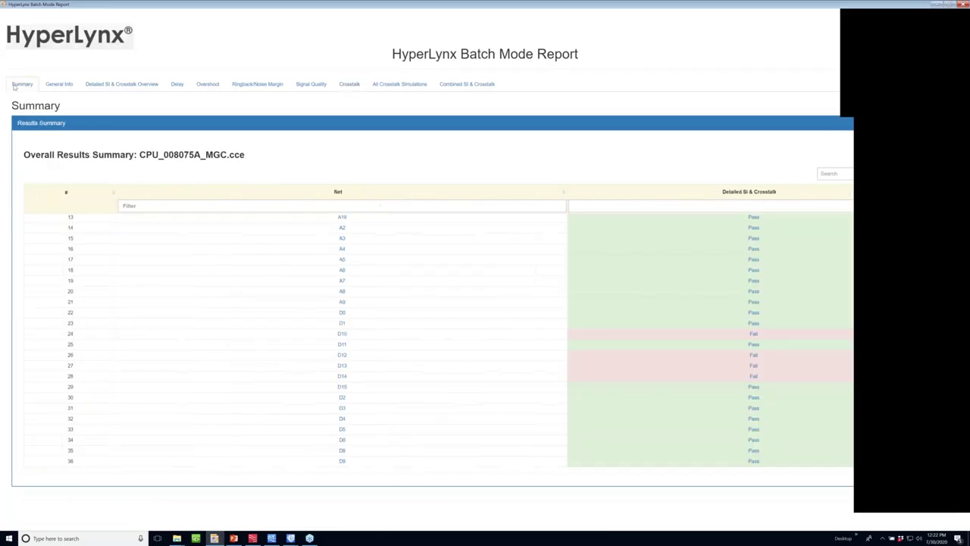
scroll(518, 345, up, 1)
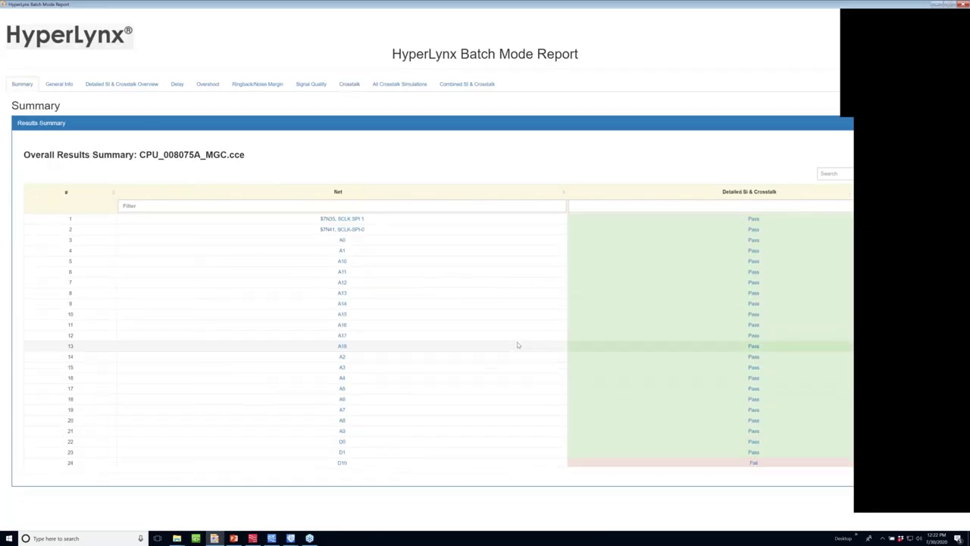
scroll(635, 264, down, 1)
scroll(635, 263, down, 2)
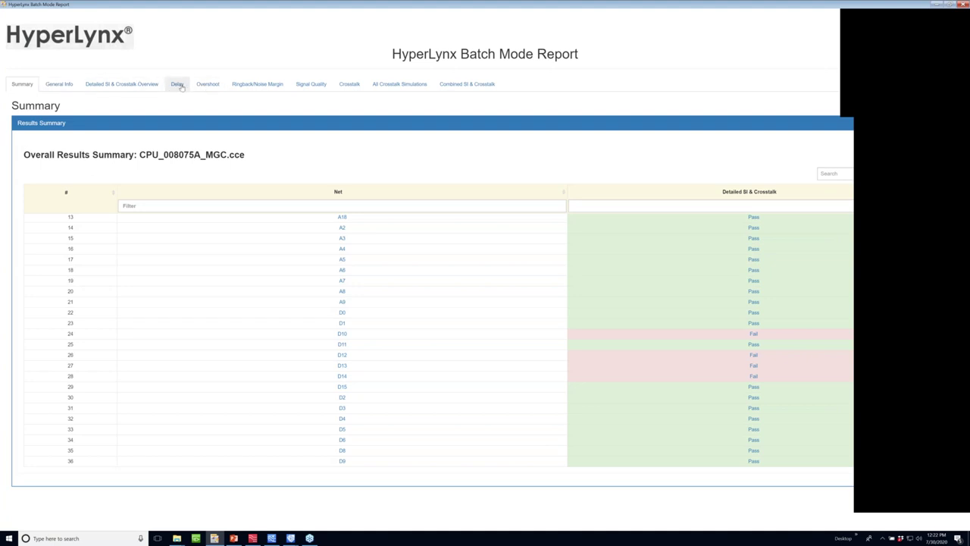
- Review the report's crosstalk results per net and coupled net, and restore the report to a smaller window over the board
click(347, 85)
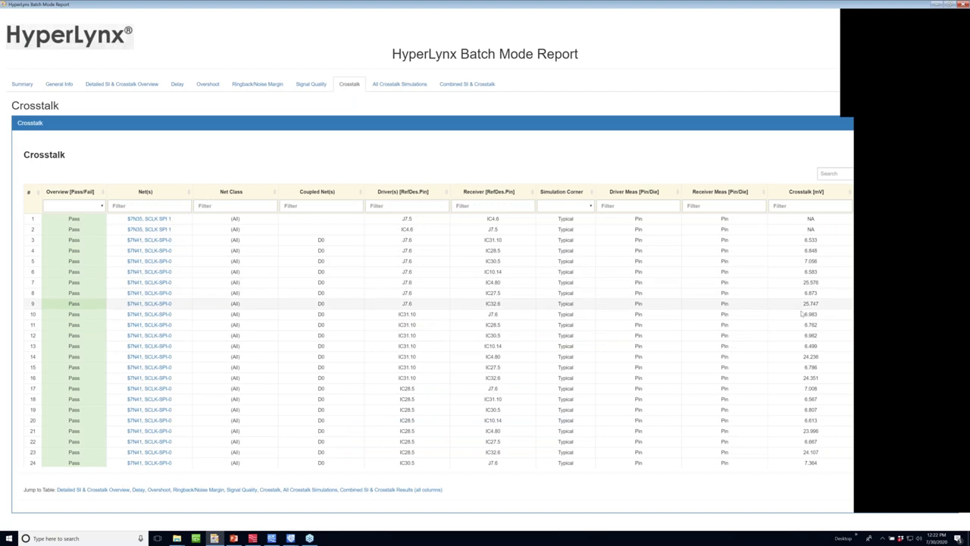
scroll(802, 315, down, 2)
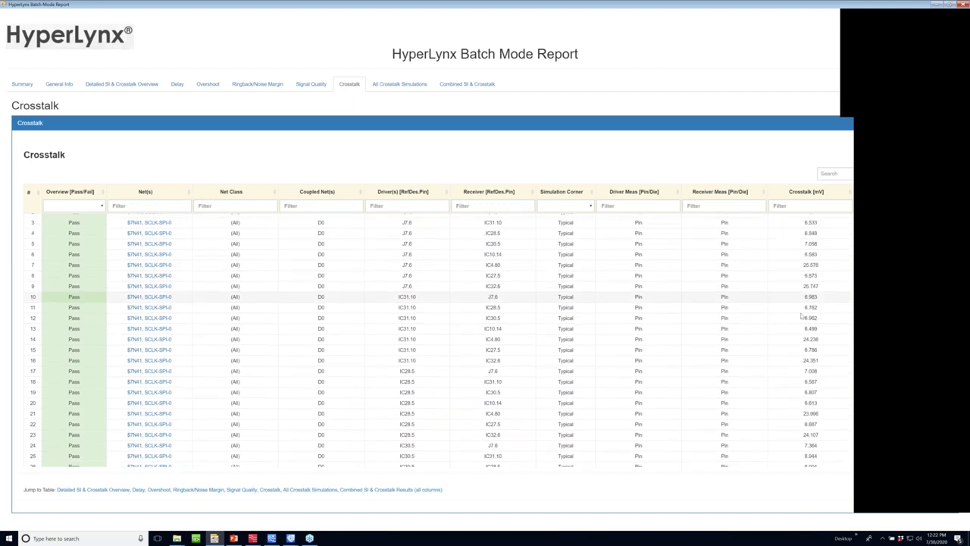
scroll(802, 314, down, 3)
scroll(802, 316, down, 1)
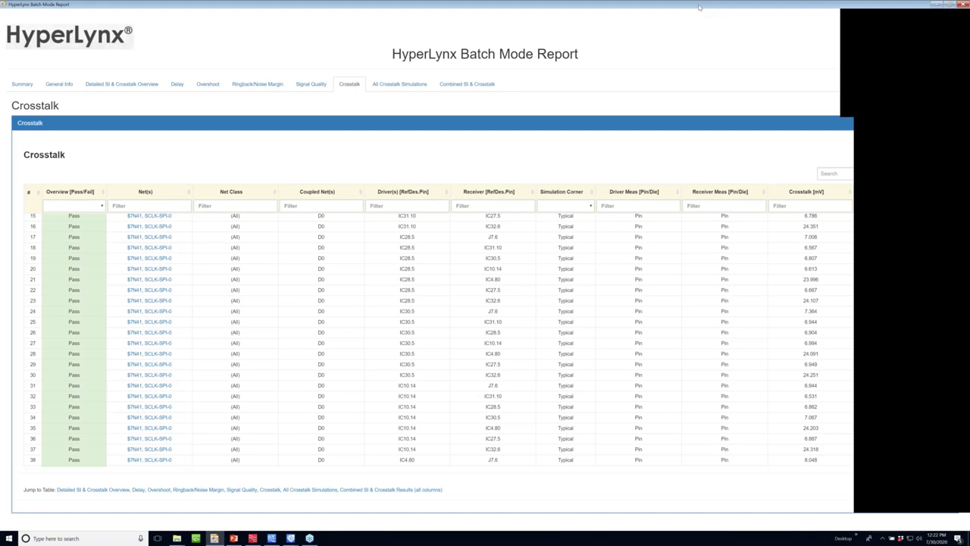
drag(700, 9, 510, 91)
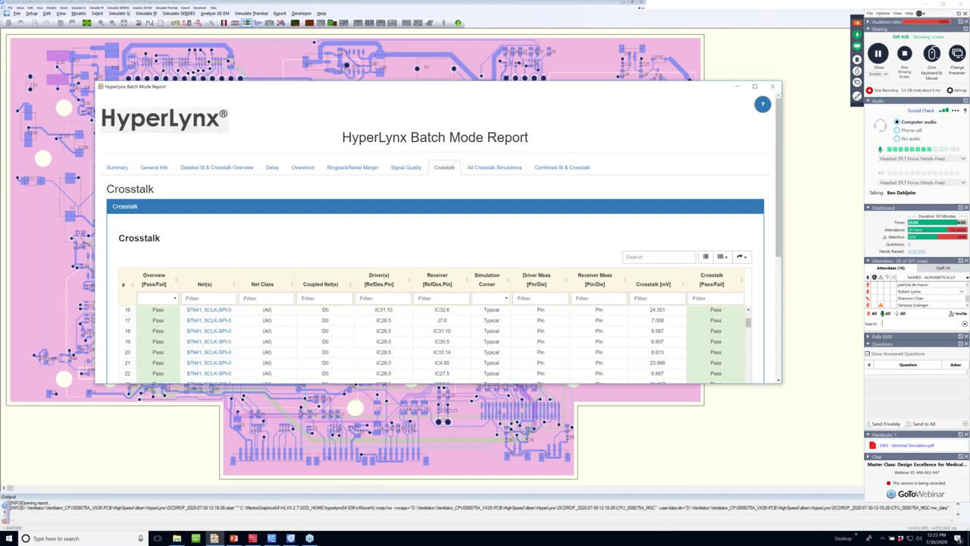
drag(365, 95, 364, 99)
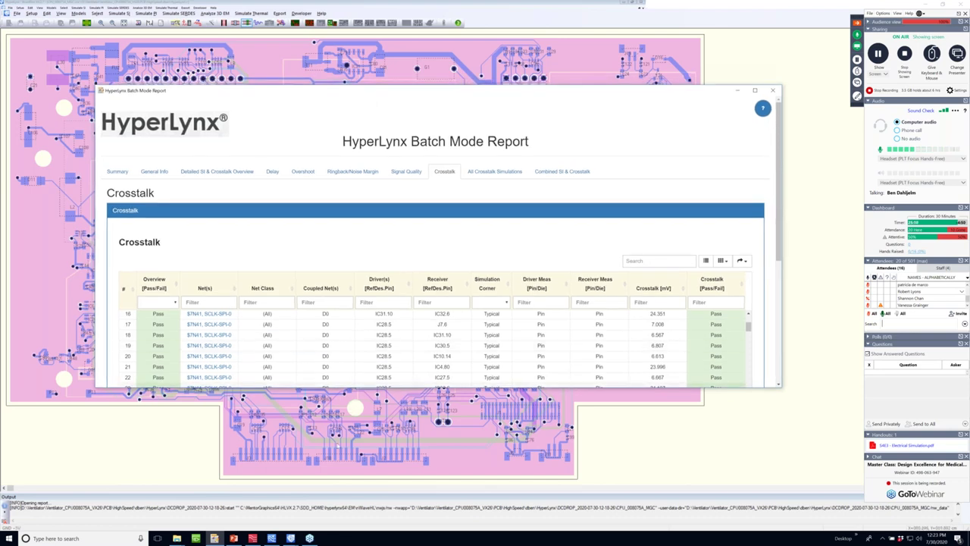
- Switch to Xpedition Layout, widen the Hazard Explorer pane and show the CPU_008075A_MGC board layout in place of the 3D view
mouse_move(251, 540)
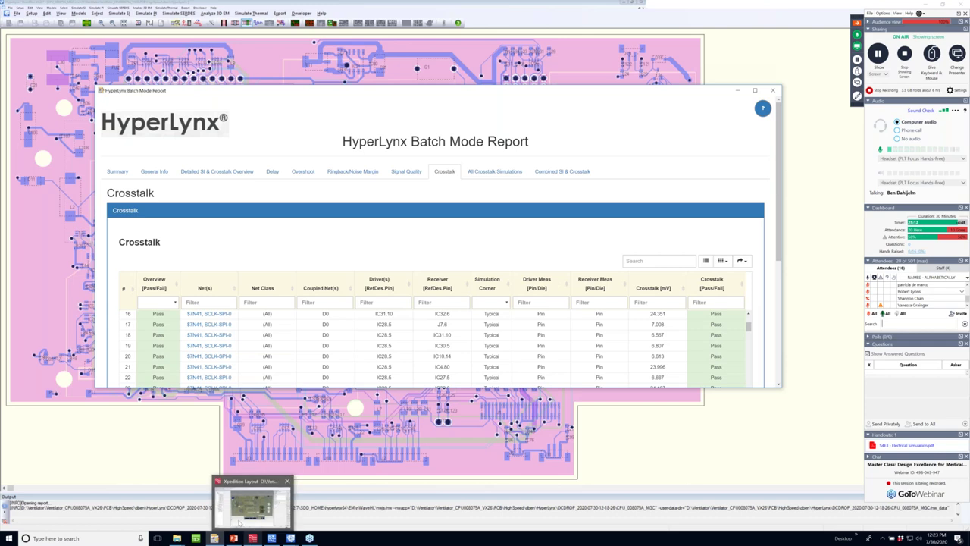
click(240, 522)
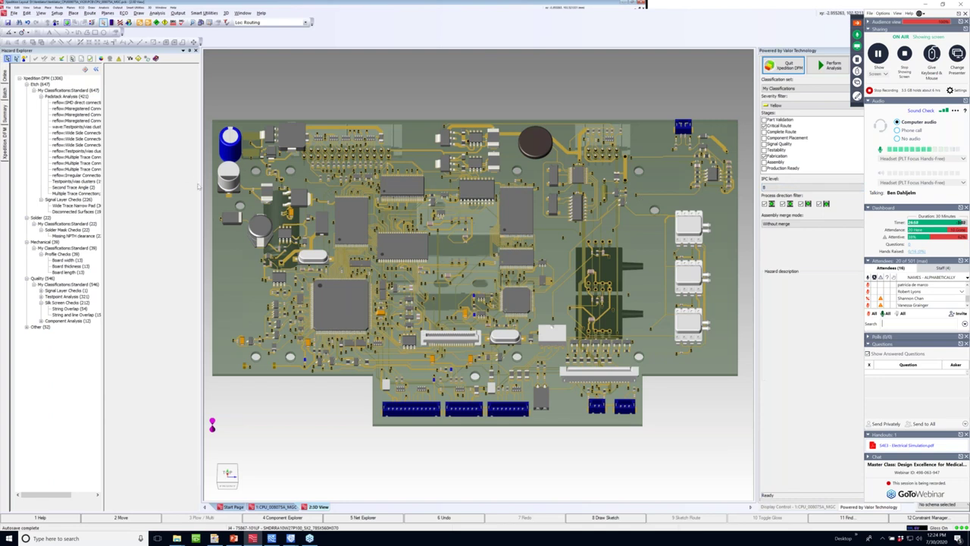
drag(200, 192, 134, 191)
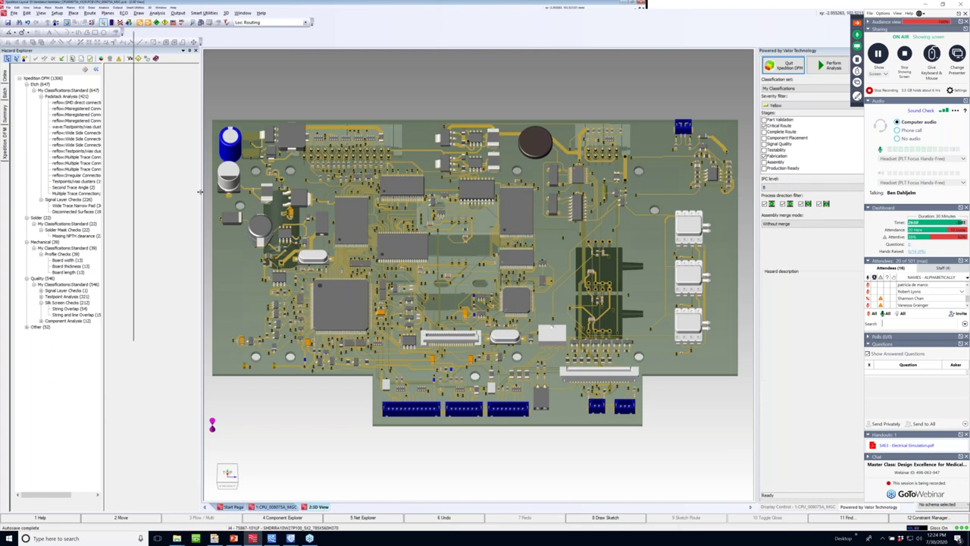
drag(201, 191, 248, 201)
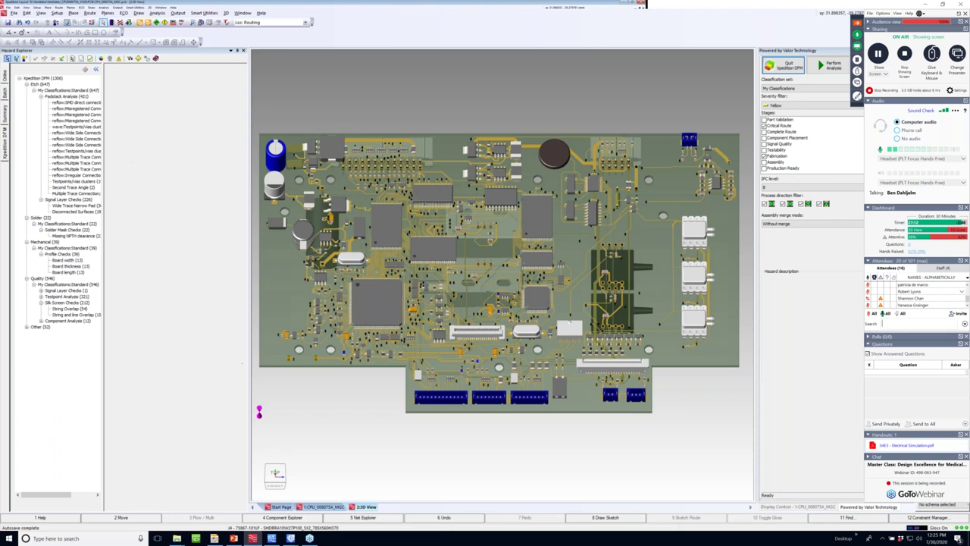
click(331, 507)
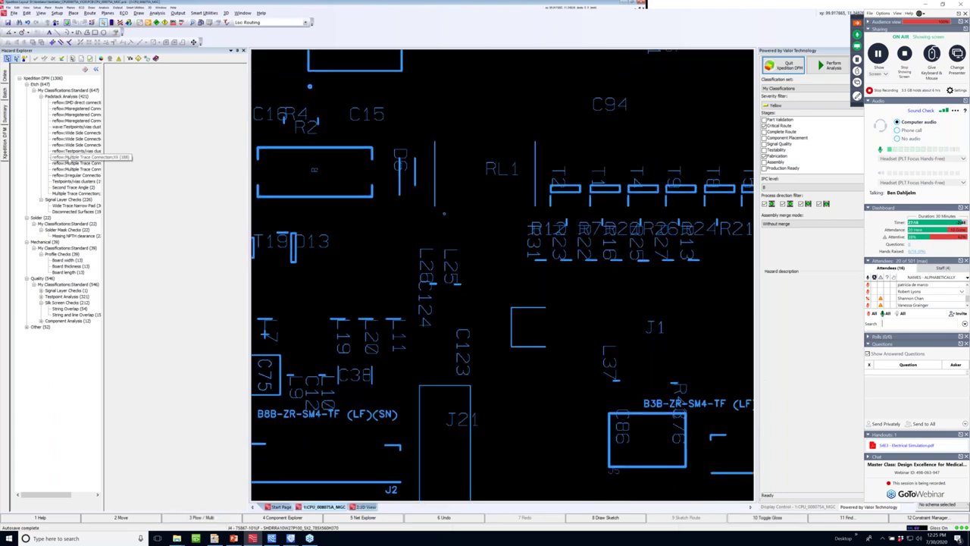
- List the reflow:Multiple Trace Connection;XX hazards, display the first 0.051 mm hazard on the board, and widen the Hazard Explorer
click(76, 157)
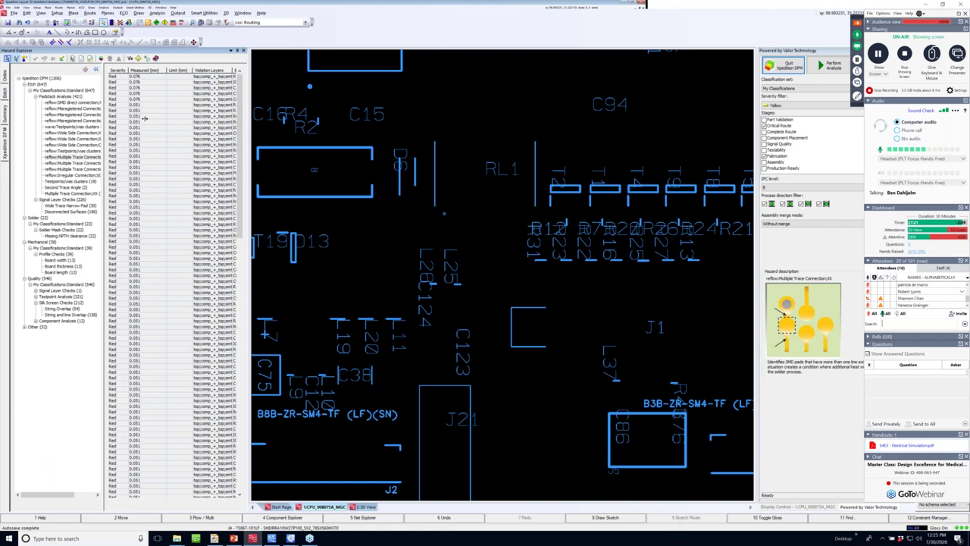
drag(144, 118, 166, 119)
click(186, 104)
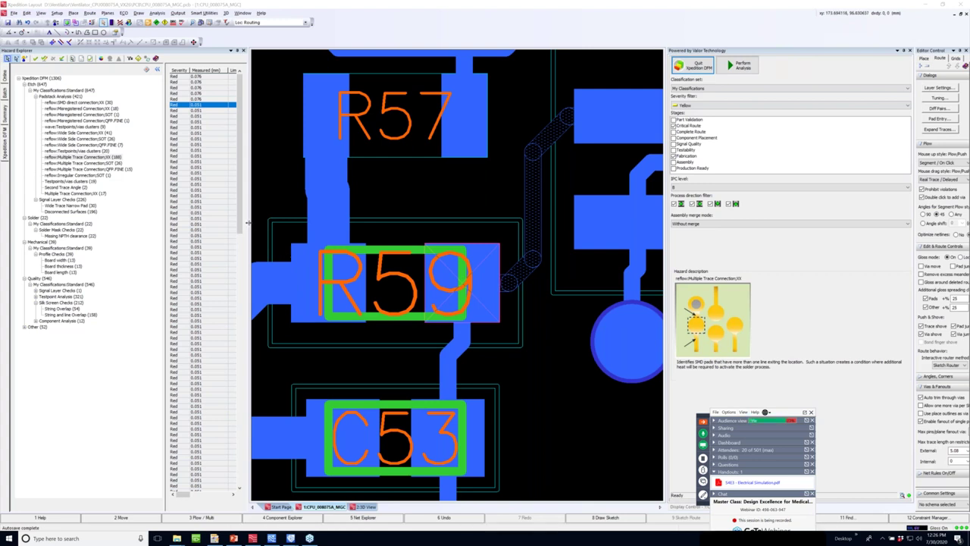
drag(248, 222, 271, 222)
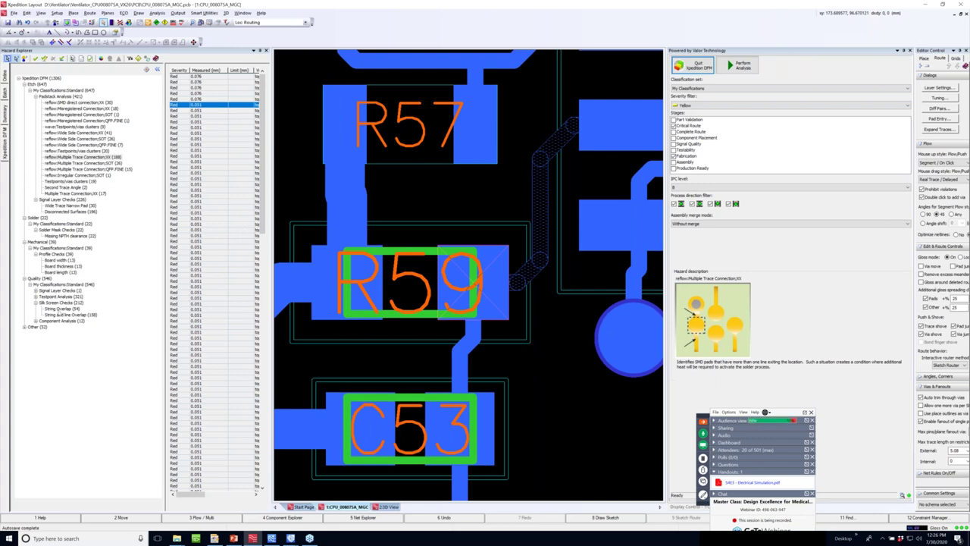
- List the silk screen String Overlap hazards, display one on the board and examine the overlapping reference designators around R16
click(63, 308)
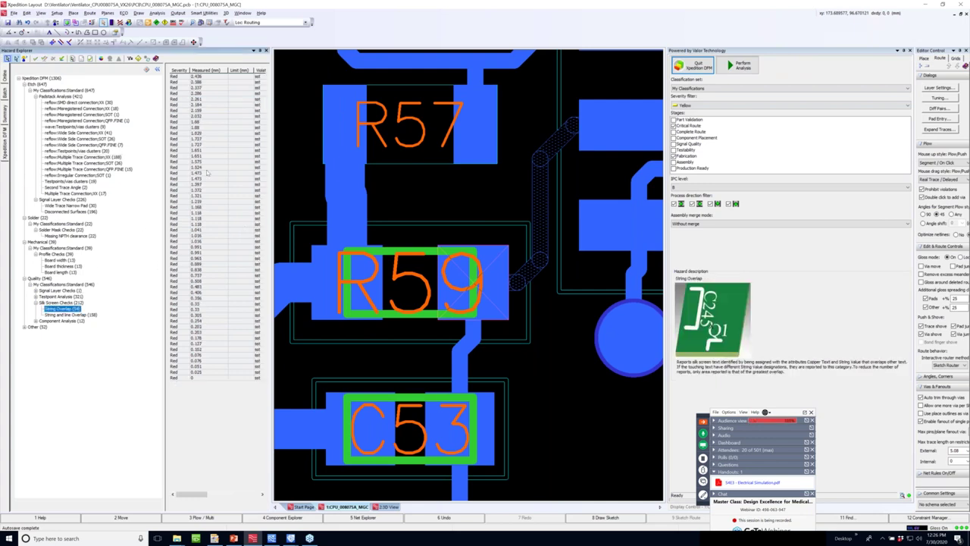
click(180, 135)
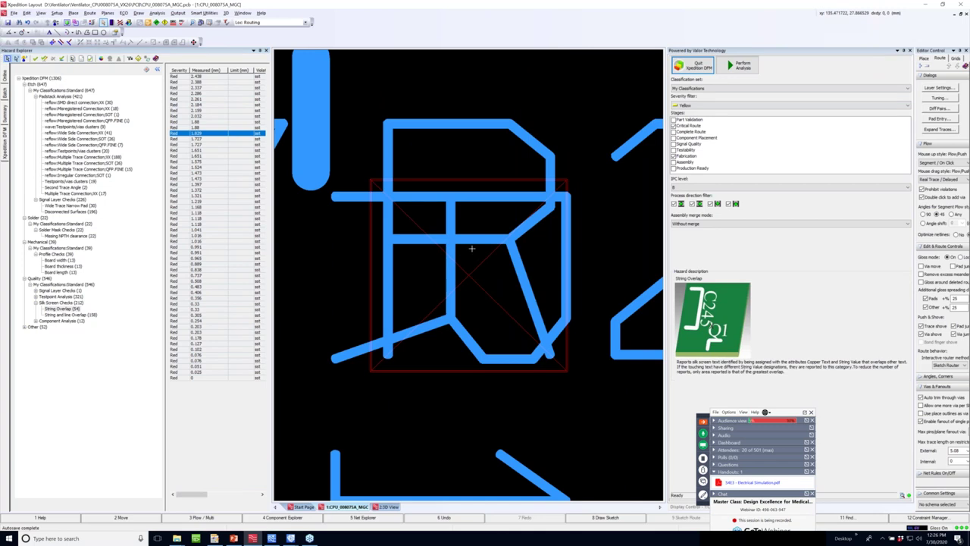
scroll(471, 248, down, 2)
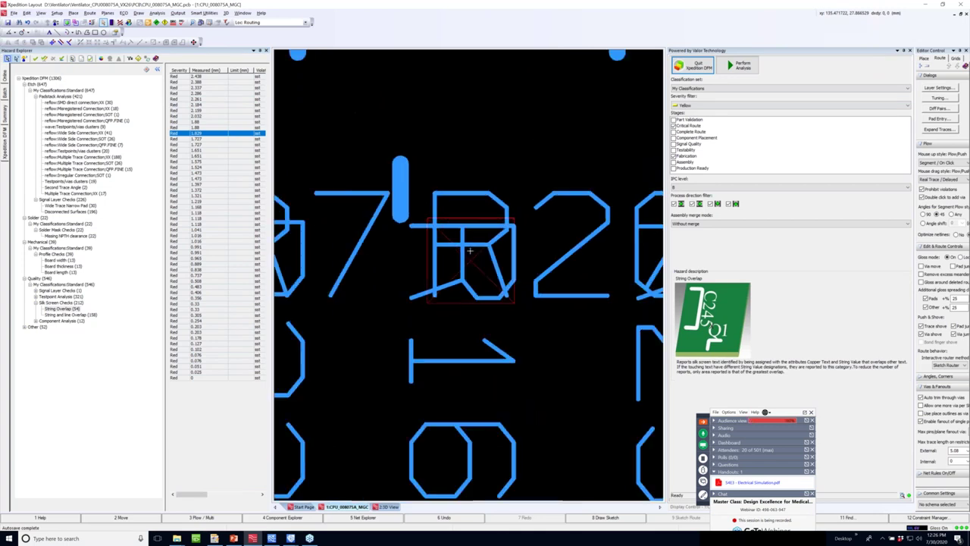
scroll(642, 277, down, 2)
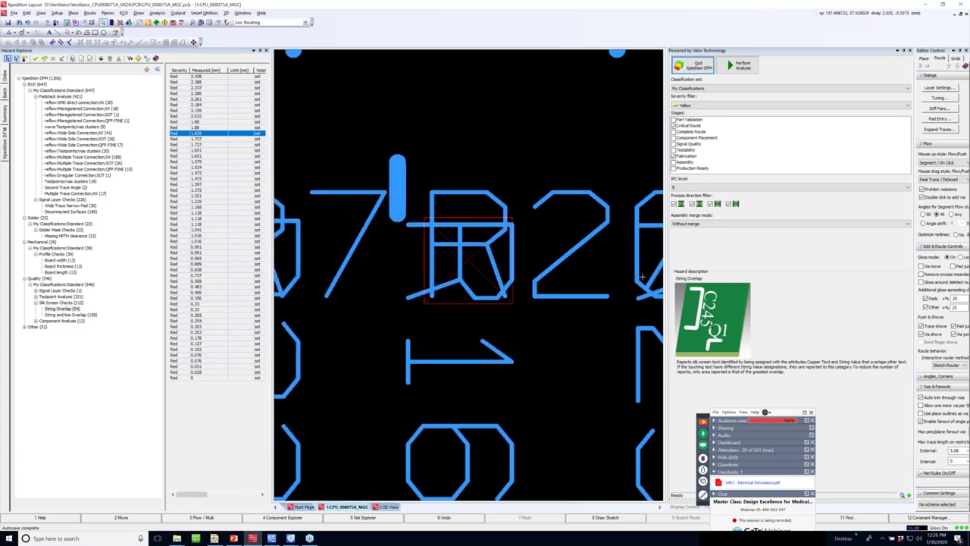
scroll(643, 277, down, 1)
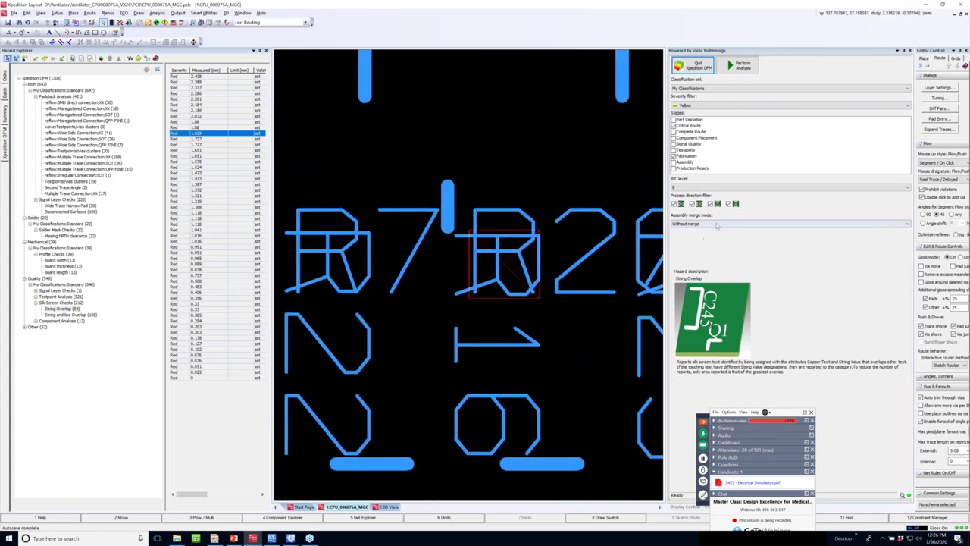
scroll(625, 254, up, 4)
scroll(624, 254, down, 4)
scroll(620, 265, up, 4)
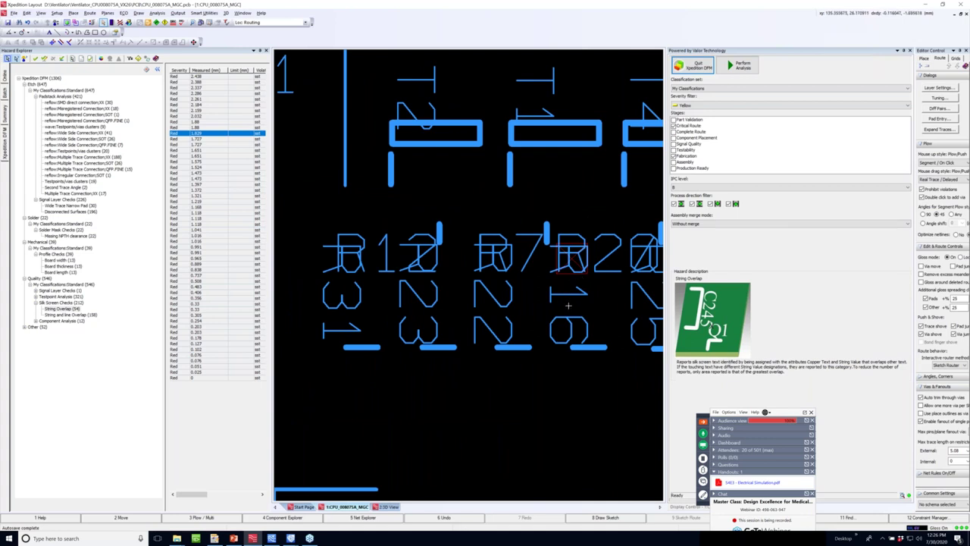
drag(594, 302, 512, 296)
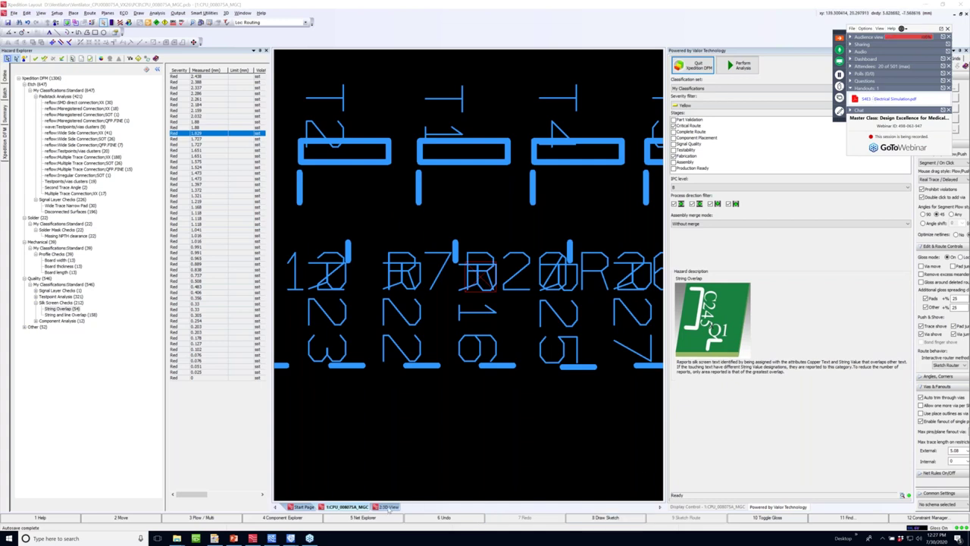
- Return to the board's 3D view and open the list of analysis and HyperLynx export commands
click(388, 506)
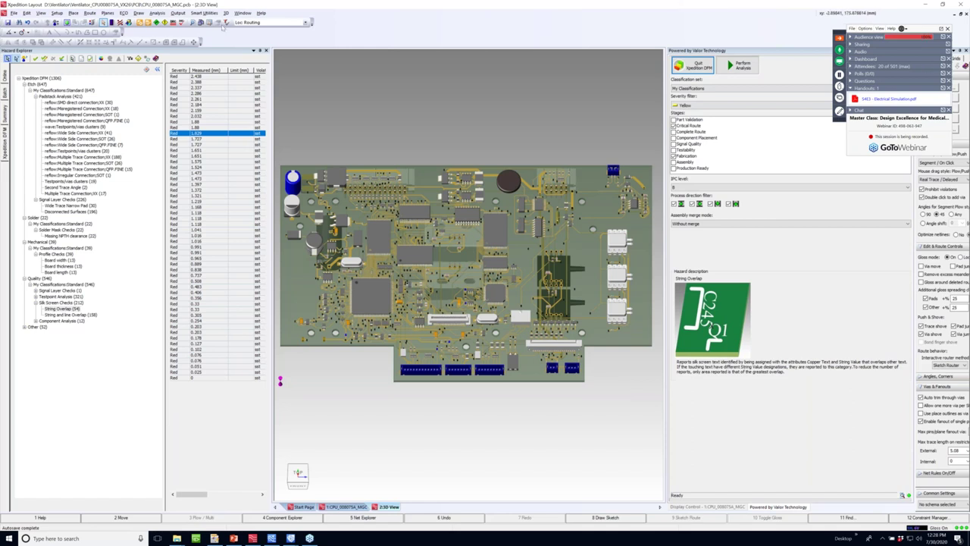
click(157, 13)
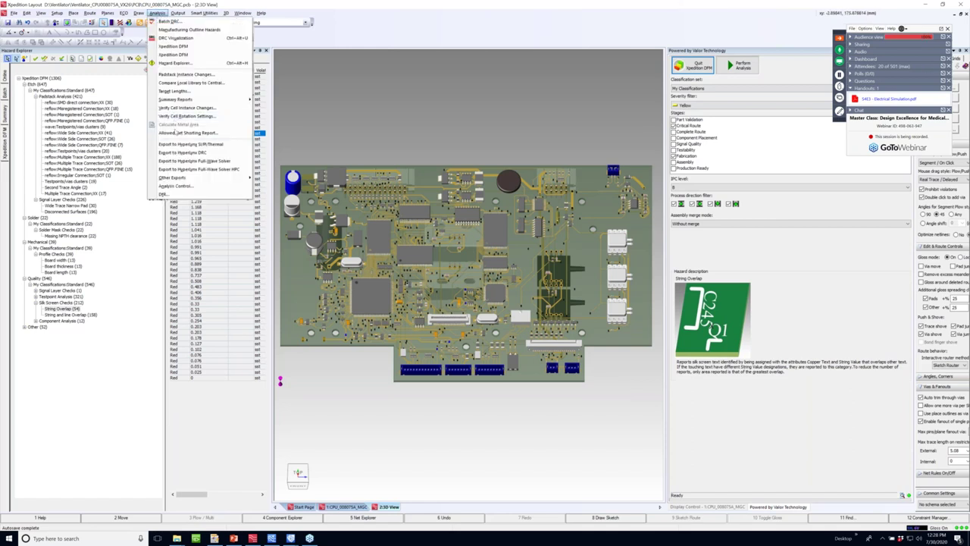